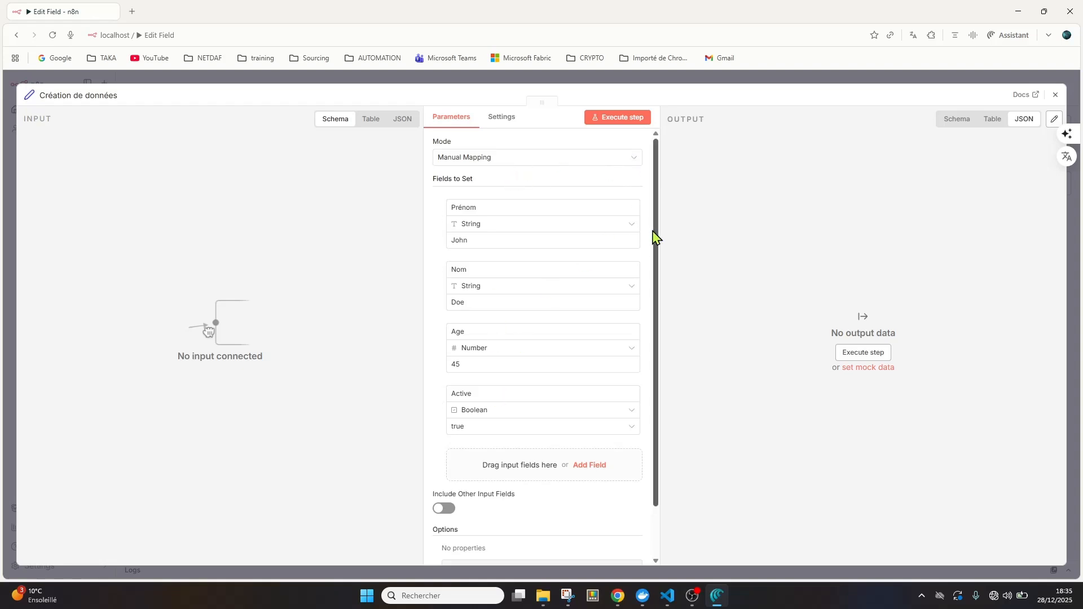
Step: Review the fields set in the Création de données node and the data types available for the Prénom field
left_click_drag(657, 242, 656, 262)
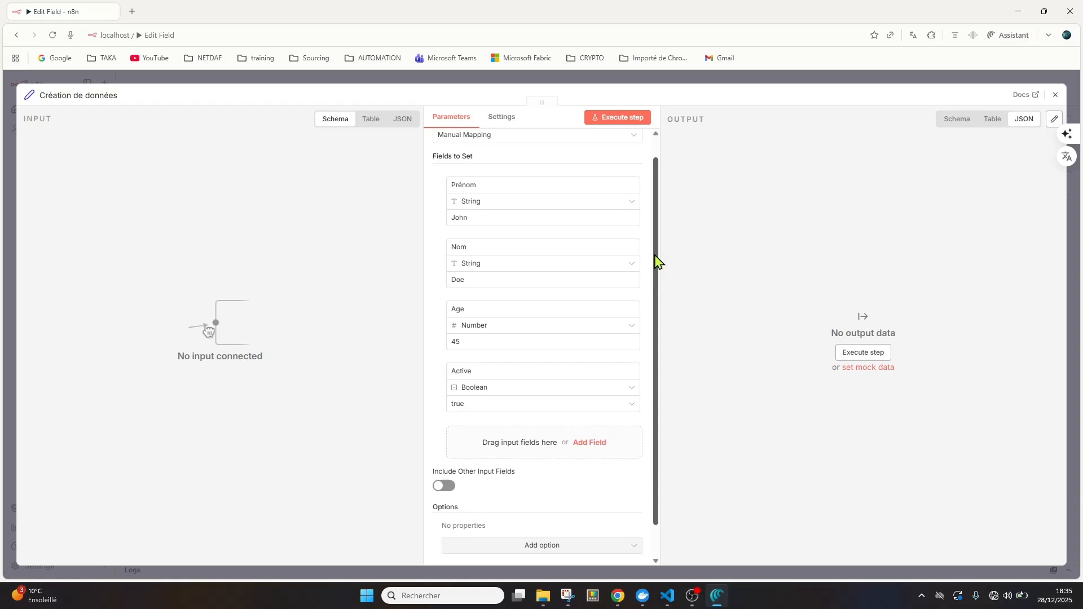
left_click_drag(656, 262, 658, 248)
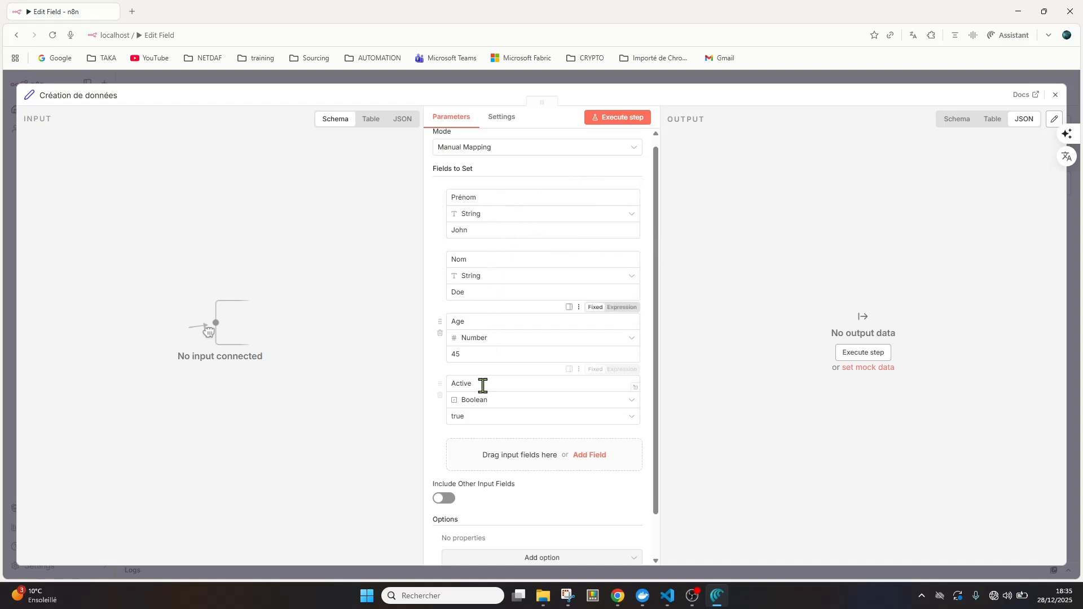
left_click(634, 223)
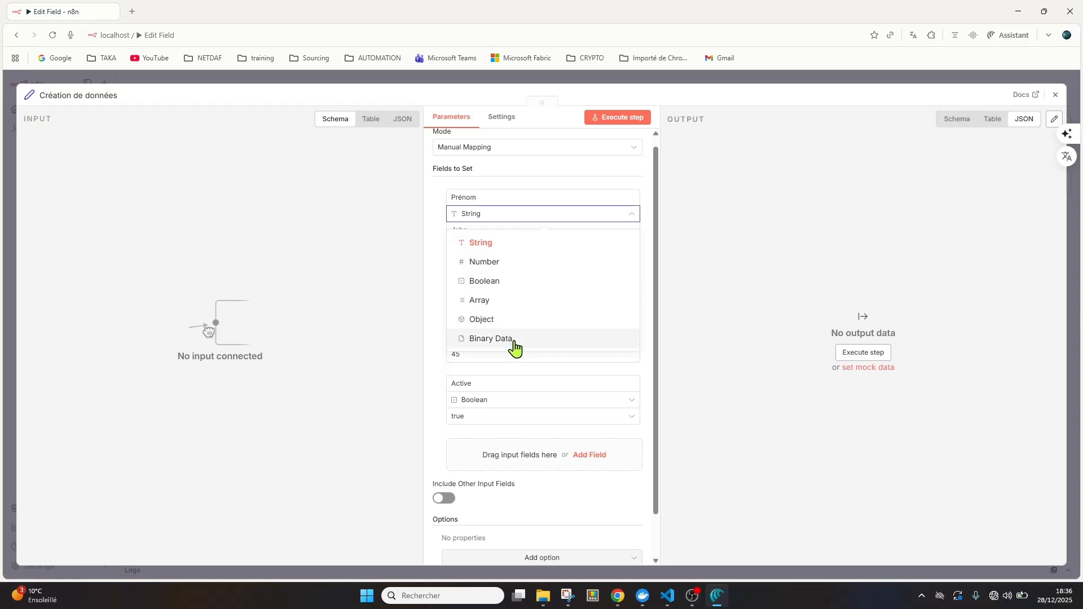
left_click(500, 196)
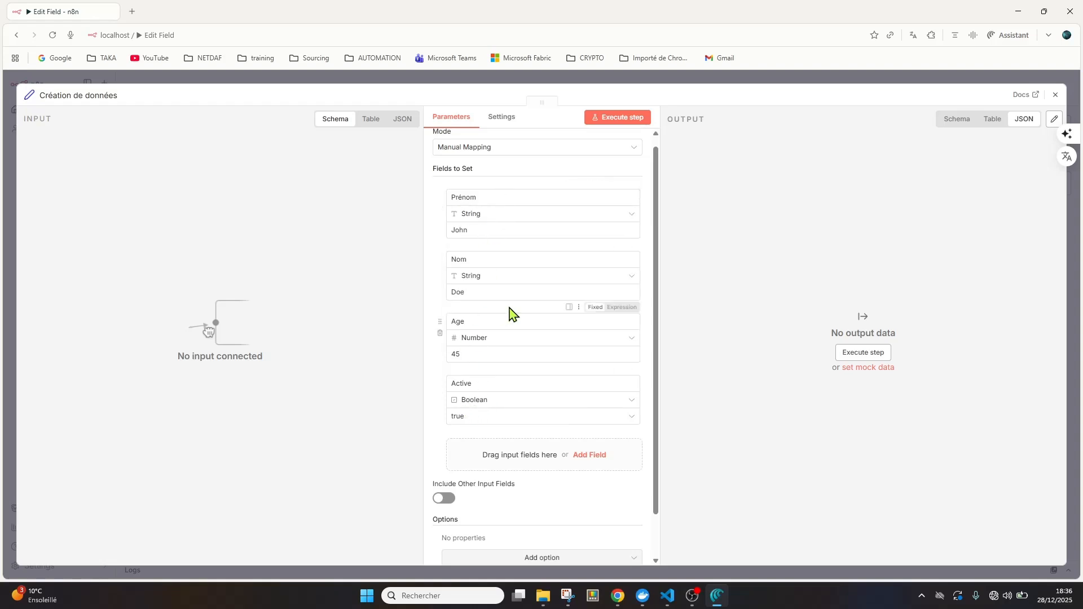
Step: Add a String field named Divers with the value Divers to the Création de données node
left_click(527, 464)
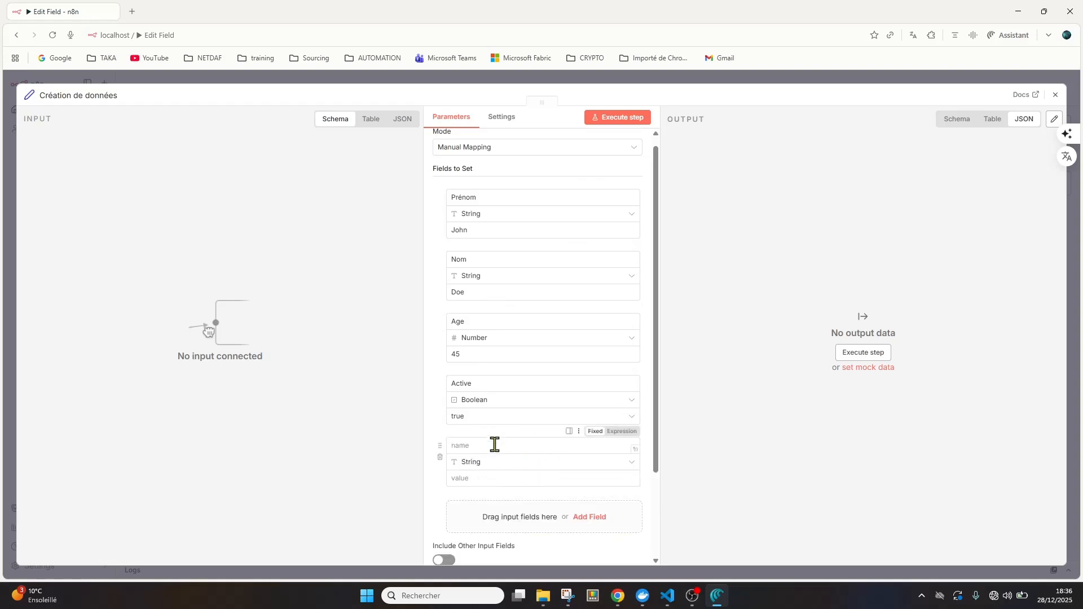
type("Divers")
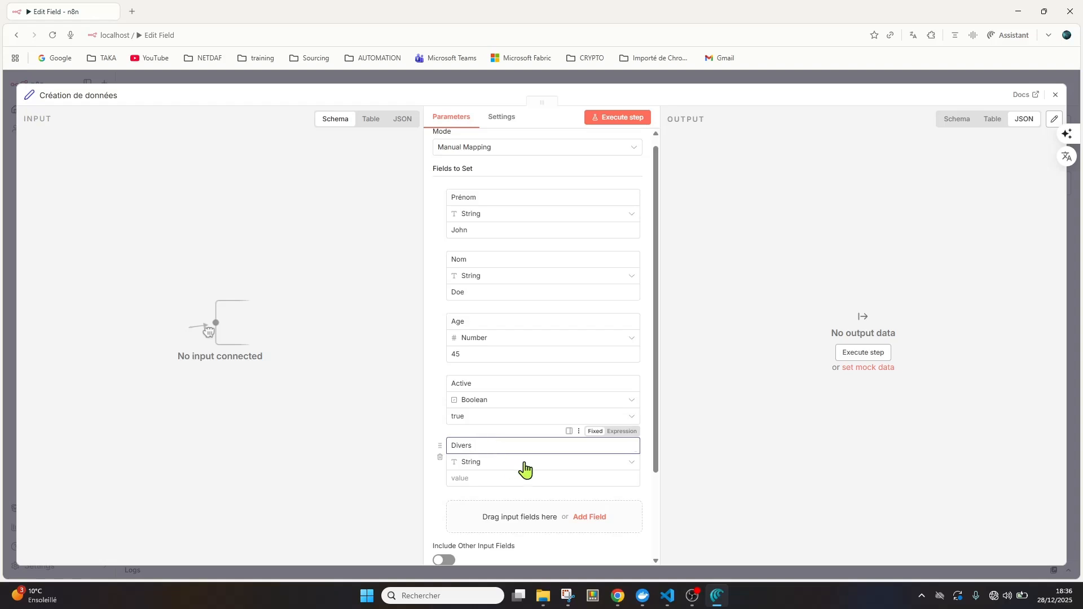
left_click(503, 478)
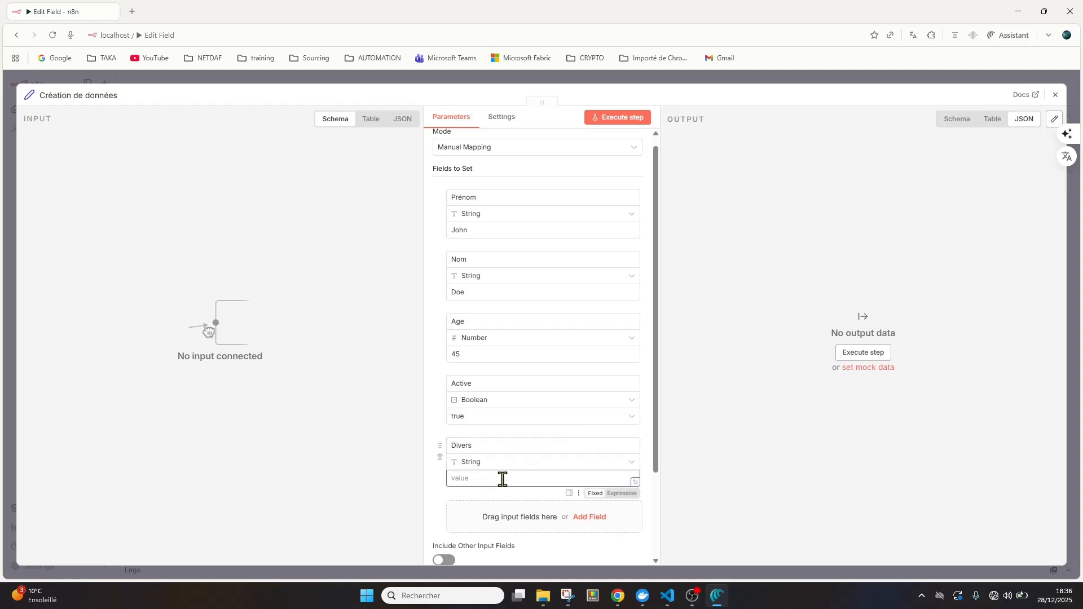
type("Divers")
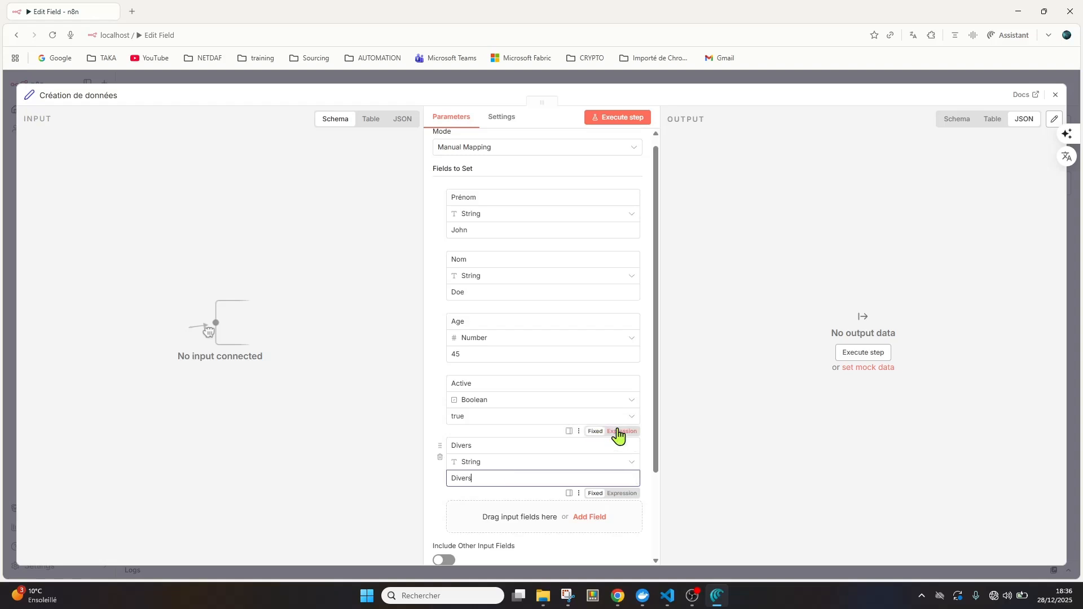
left_click(742, 370)
Step: Execute the Création de données step and view its output as table, schema and JSON before returning to the canvas
left_click(614, 118)
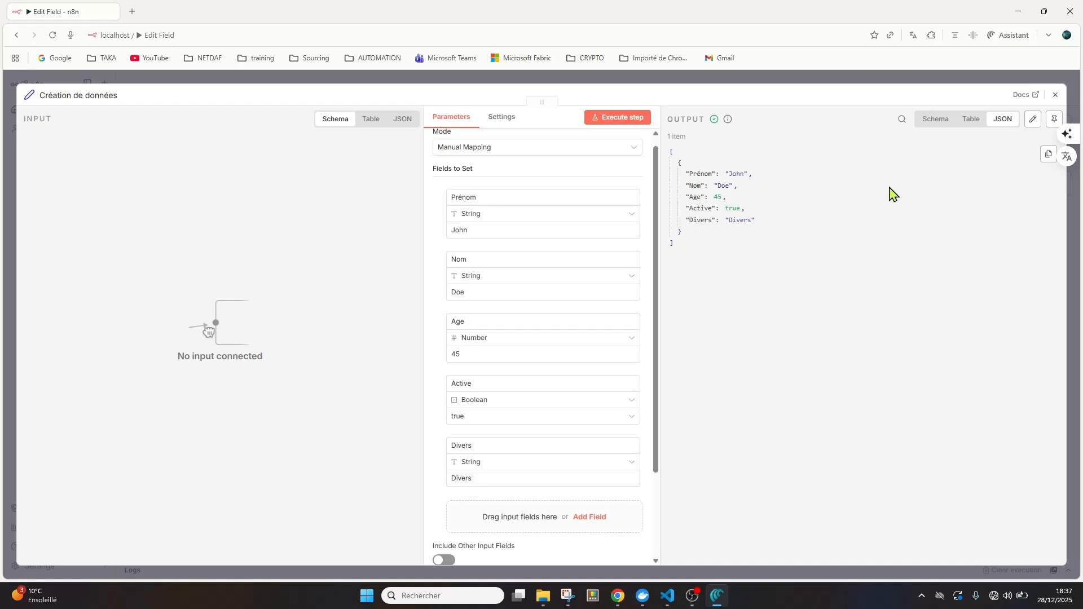
left_click(972, 120)
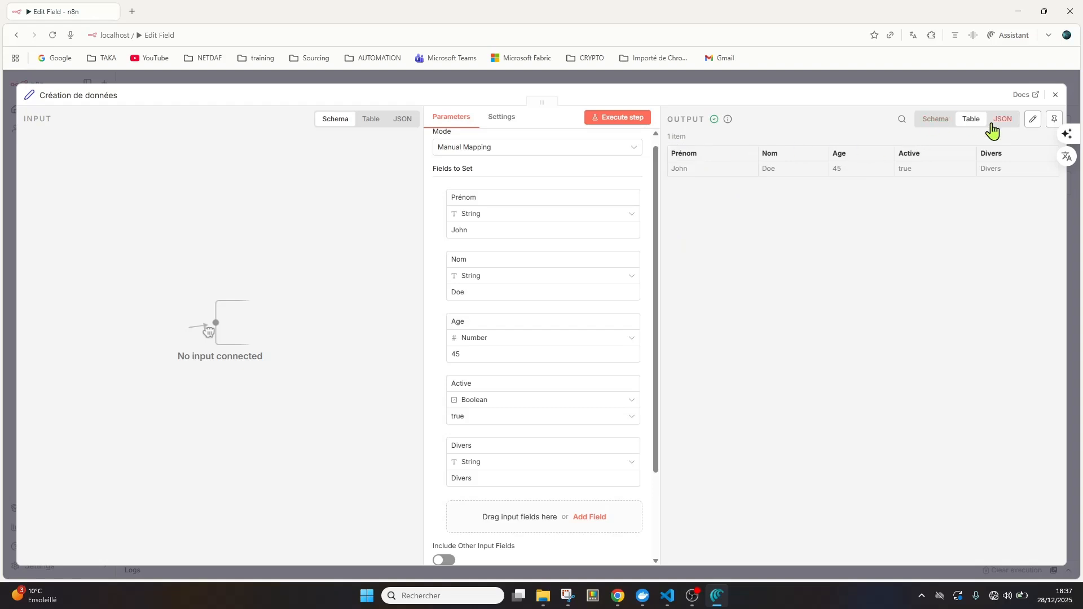
left_click(932, 120)
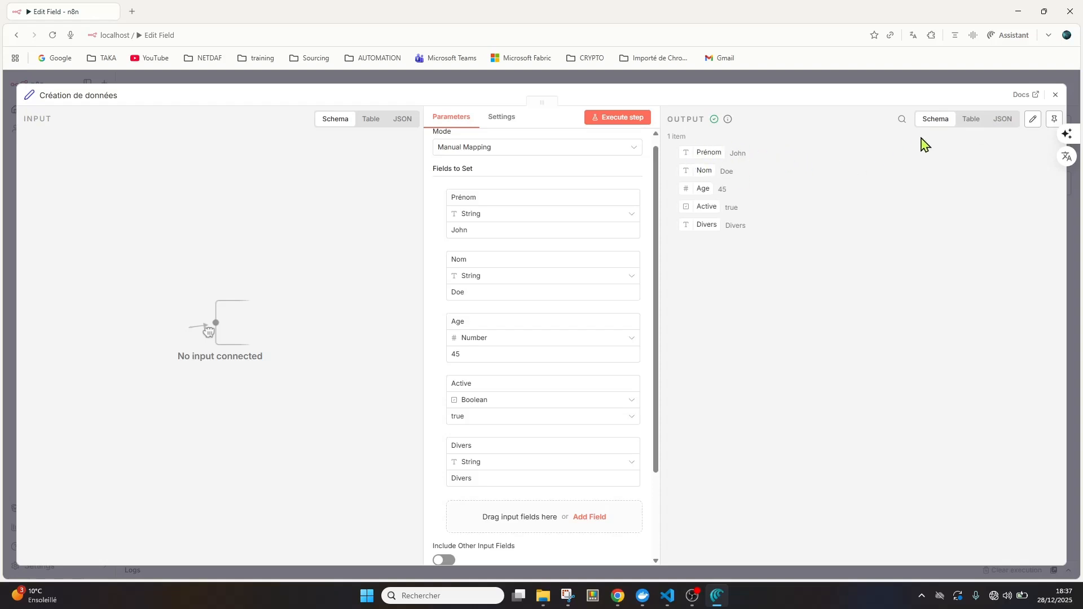
left_click(966, 122)
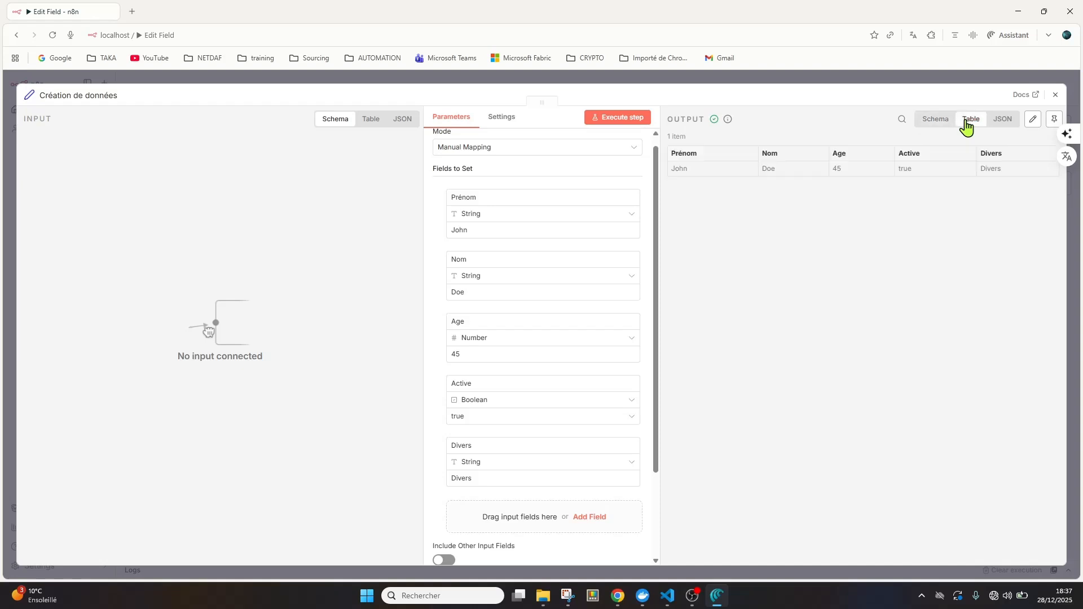
left_click(1008, 123)
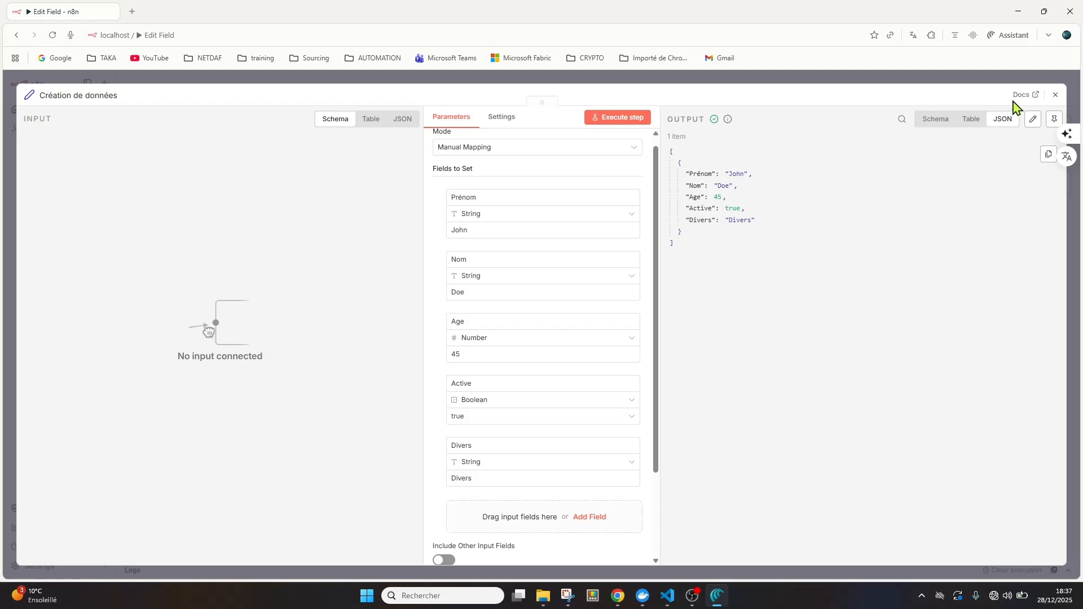
left_click(1056, 97)
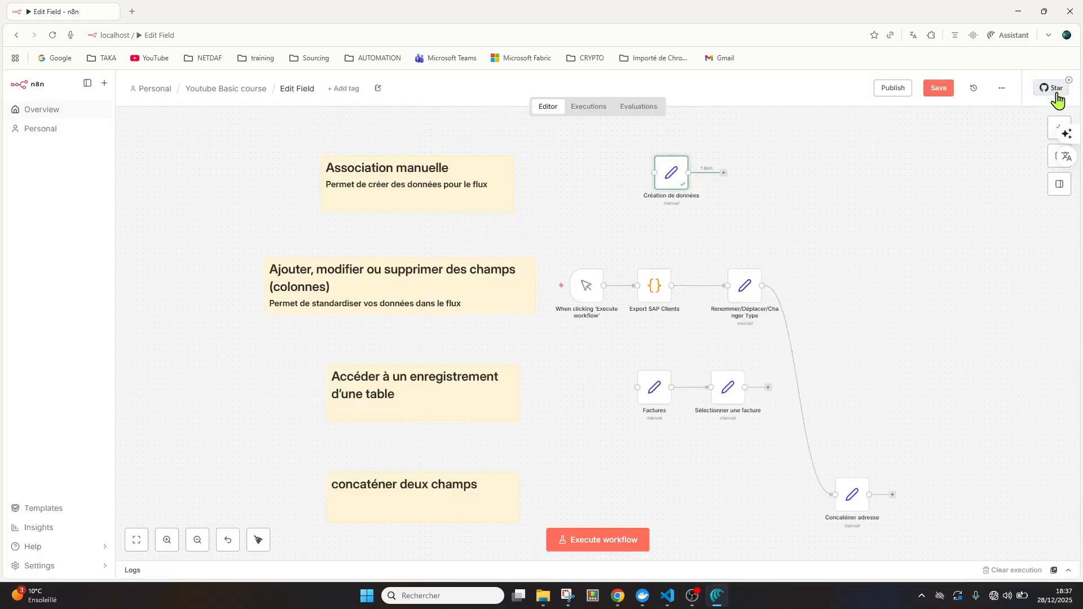
Step: Add an Edit Fields (Set) node directly after the Création de données node
left_click(724, 174)
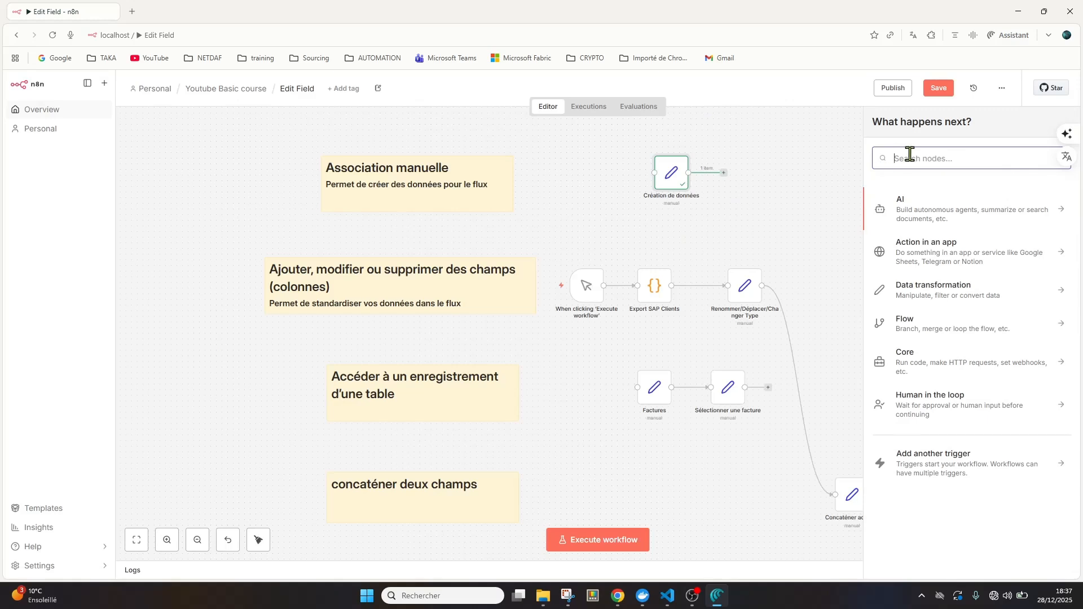
type("edit")
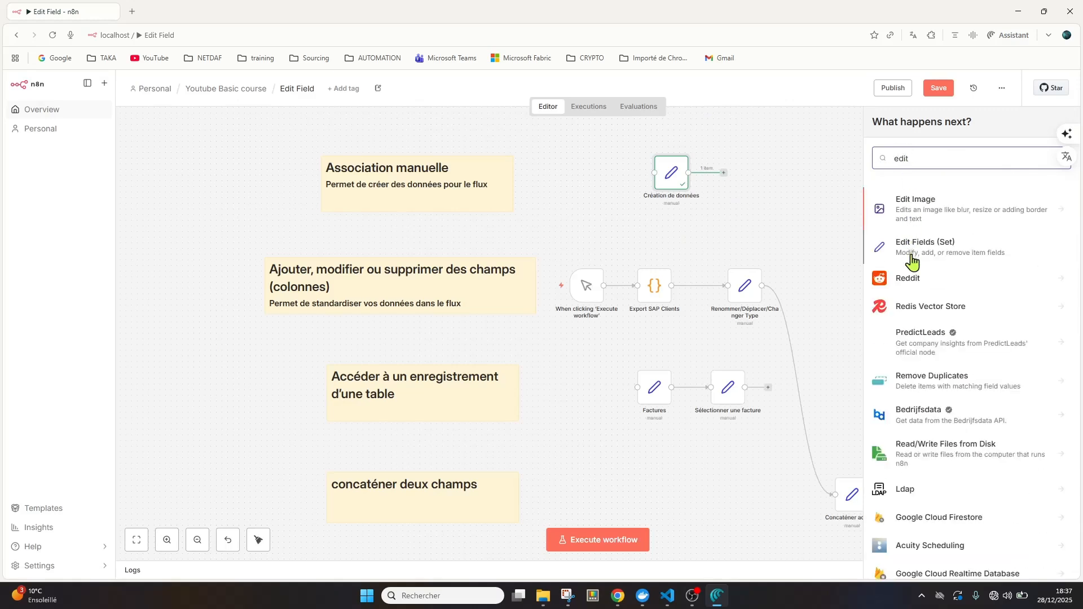
left_click(919, 251)
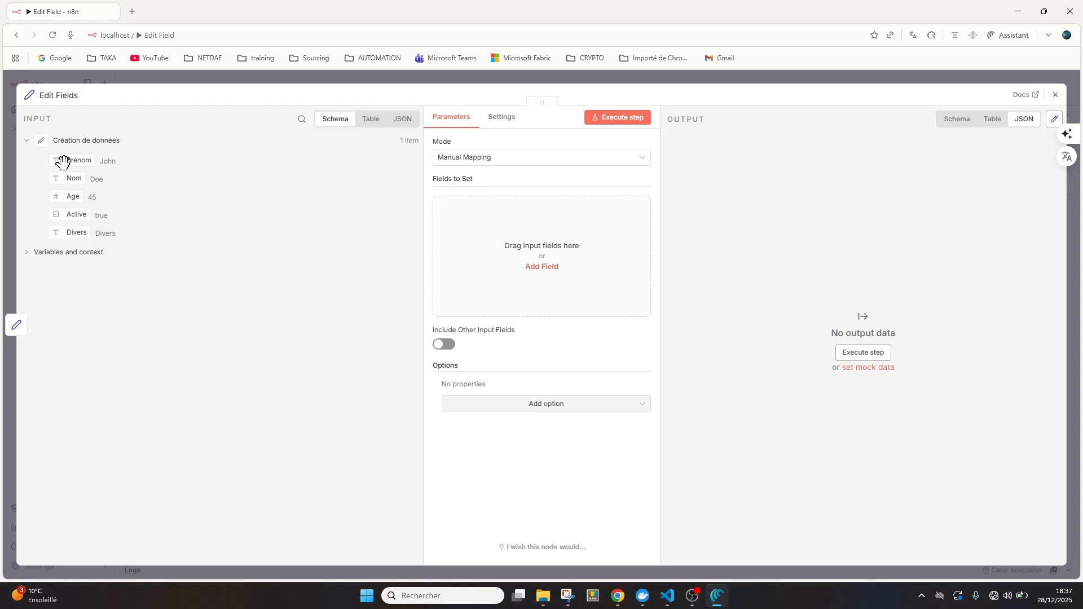
Step: Map the Prénom input as a field renamed Name in the Edit Fields node and execute the step
left_click_drag(73, 160, 507, 237)
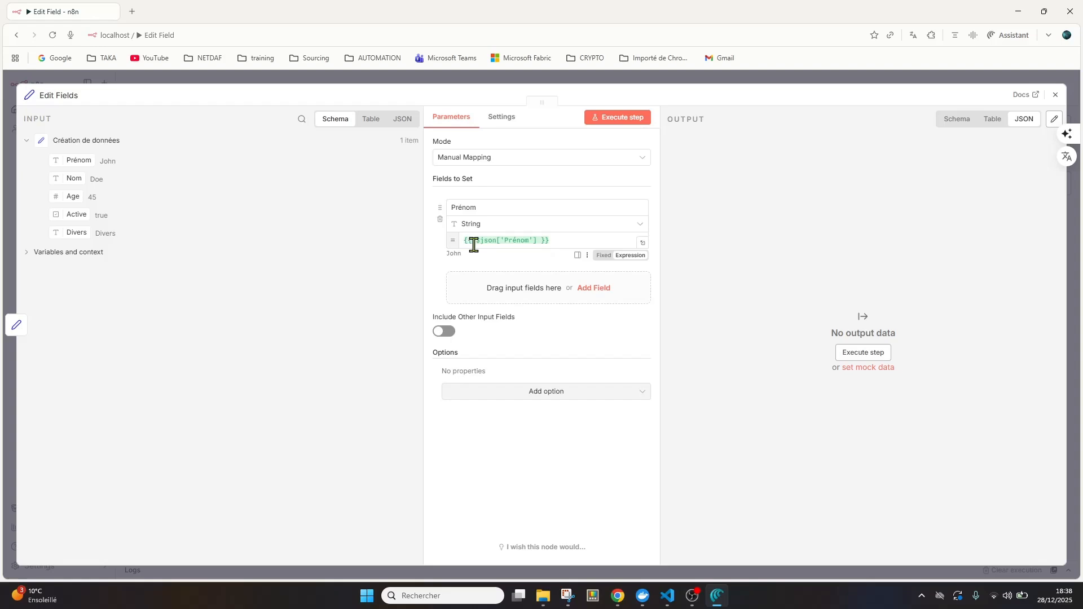
left_click(539, 242)
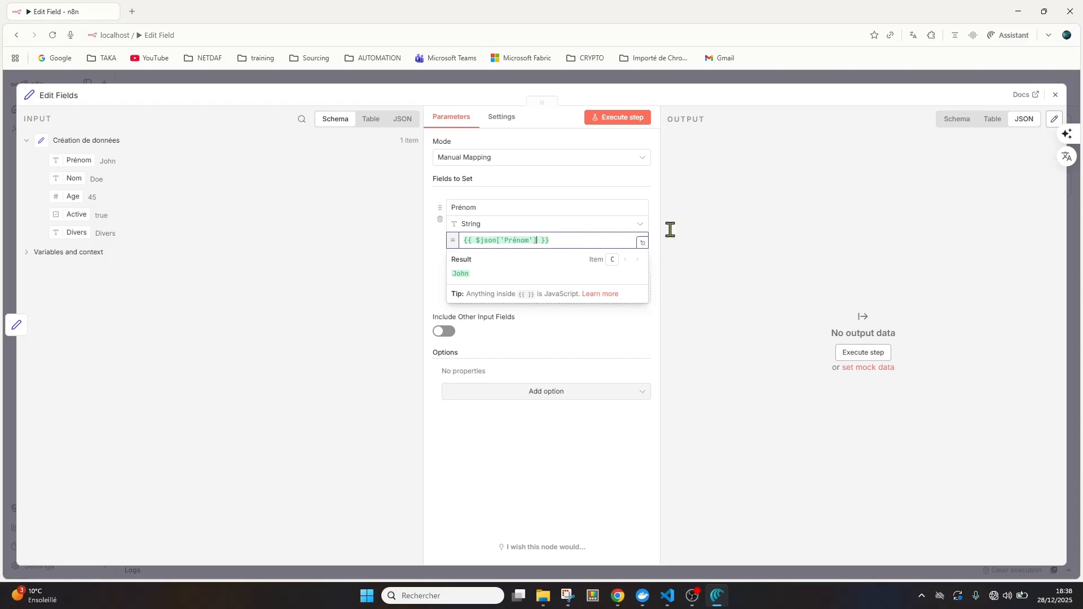
left_click(506, 208)
left_click_drag(506, 208, 434, 214)
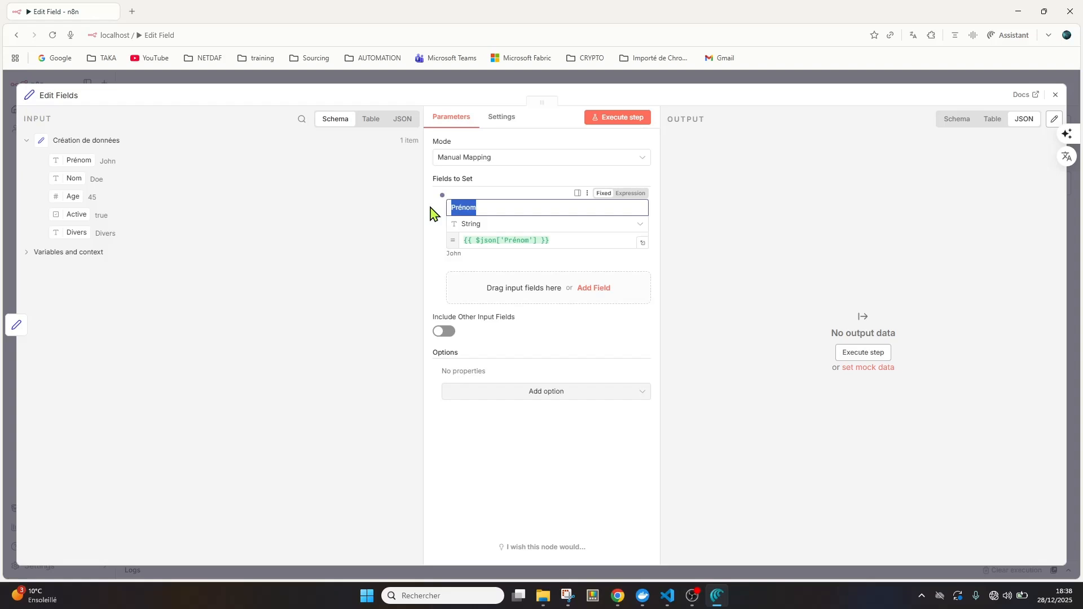
type("Name")
left_click(773, 266)
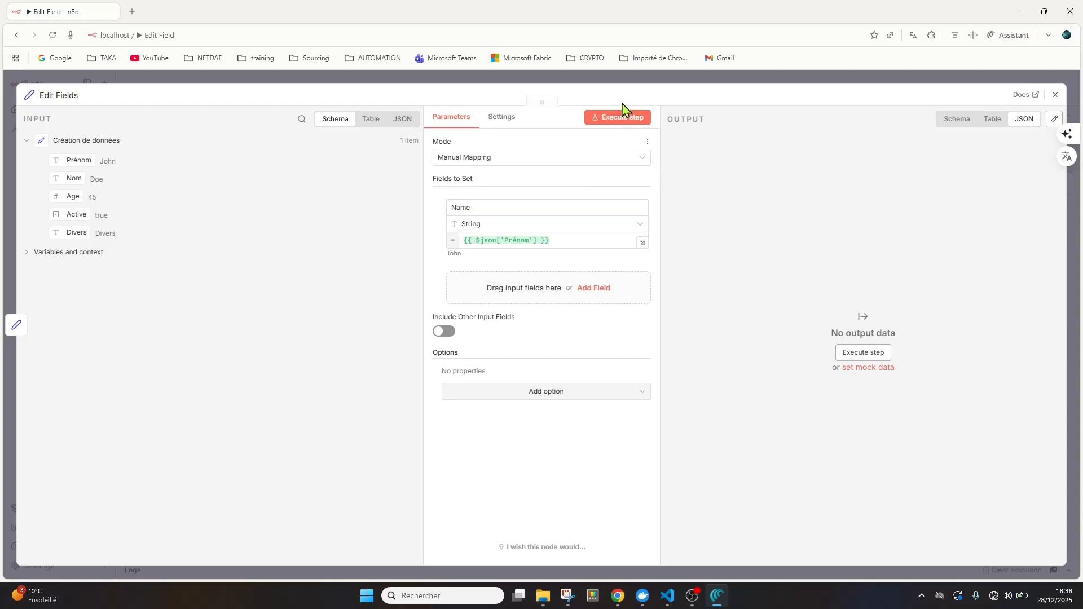
left_click(625, 117)
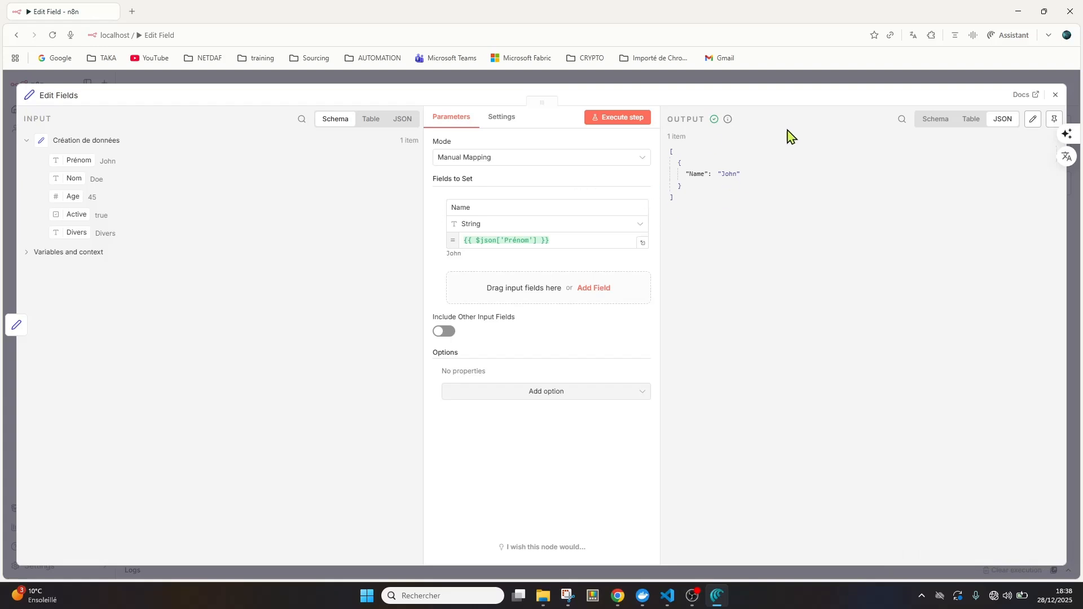
key("Escape")
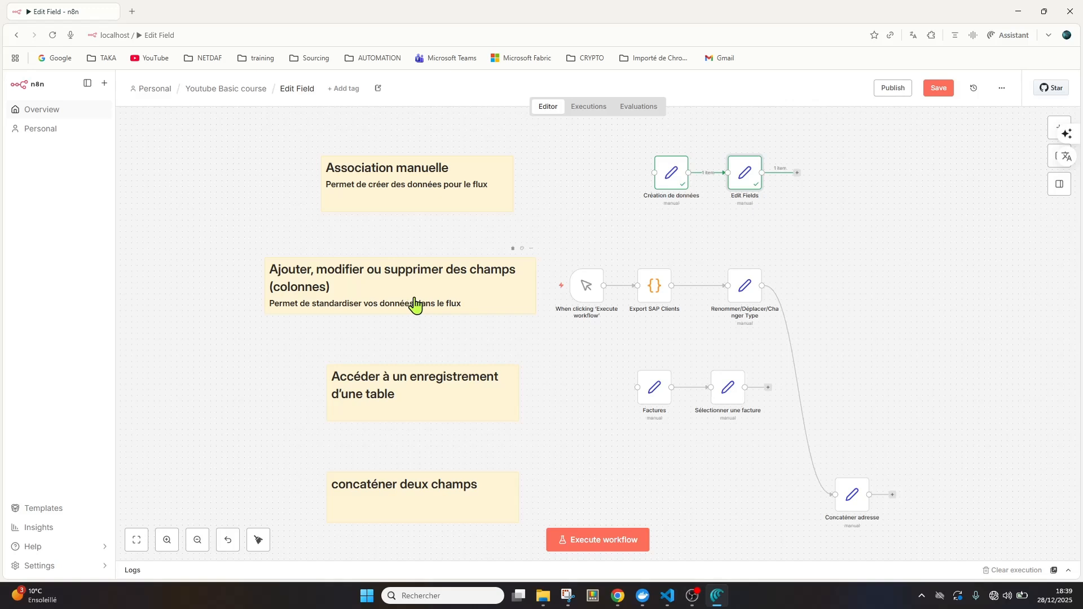
Step: Execute the Export SAP Clients code node to generate the client records and return to the canvas
double_click(663, 304)
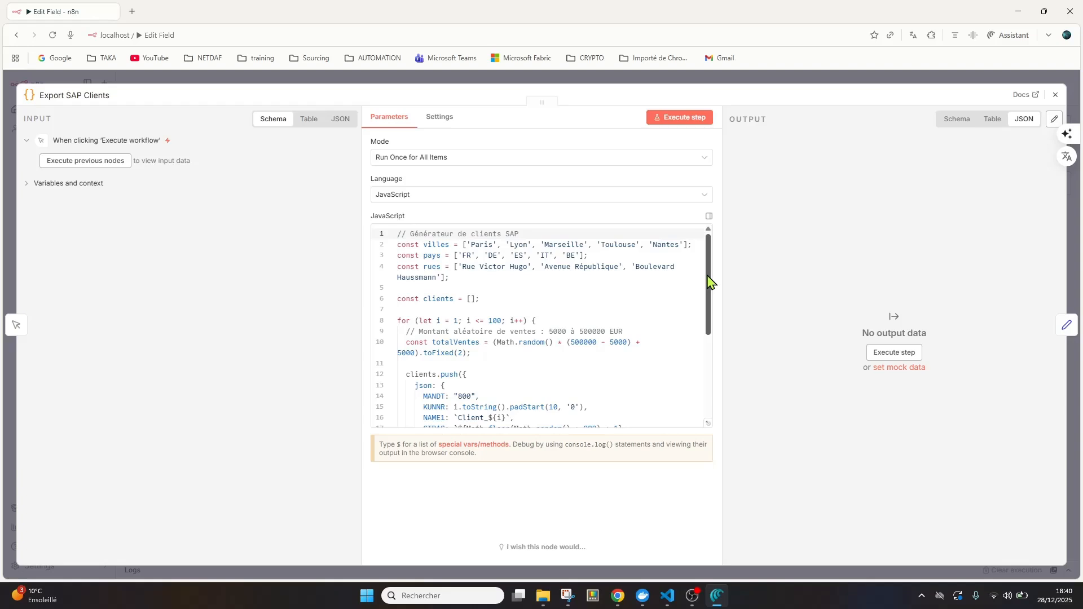
left_click(681, 118)
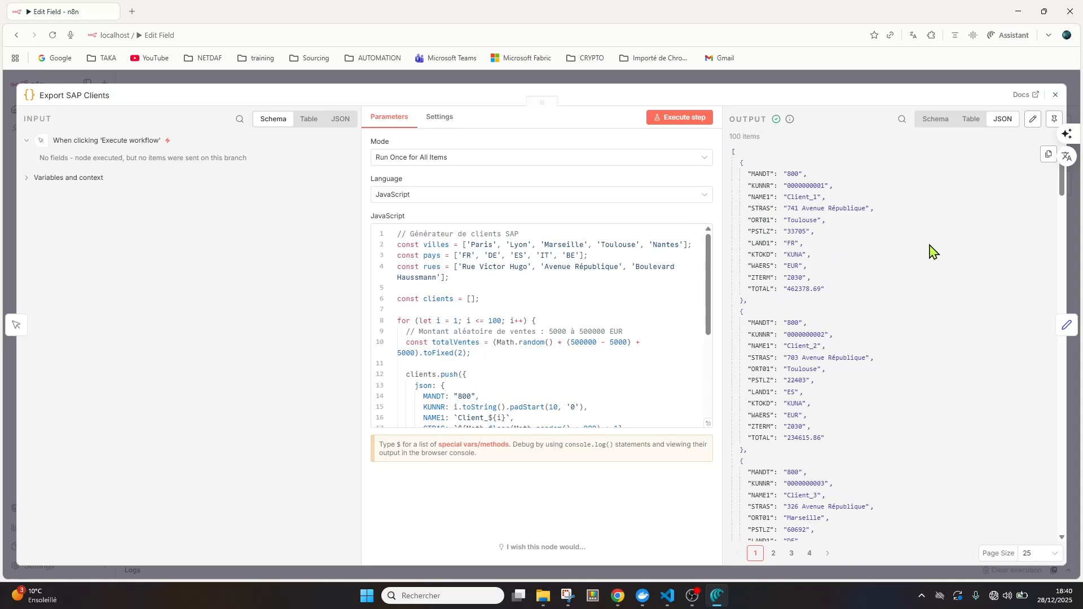
mouse_move(795, 115)
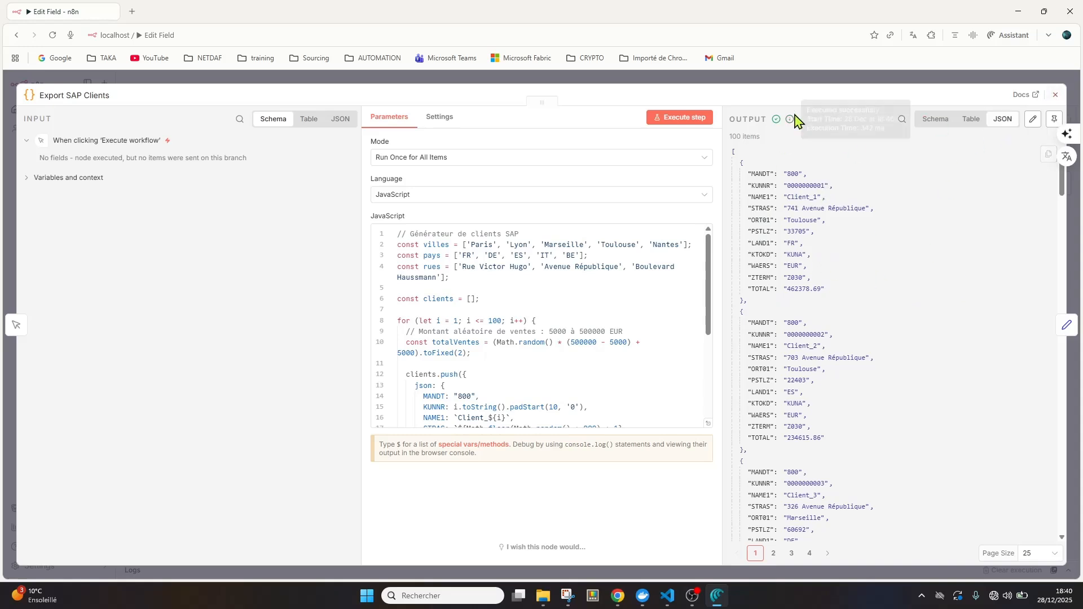
left_click(1056, 95)
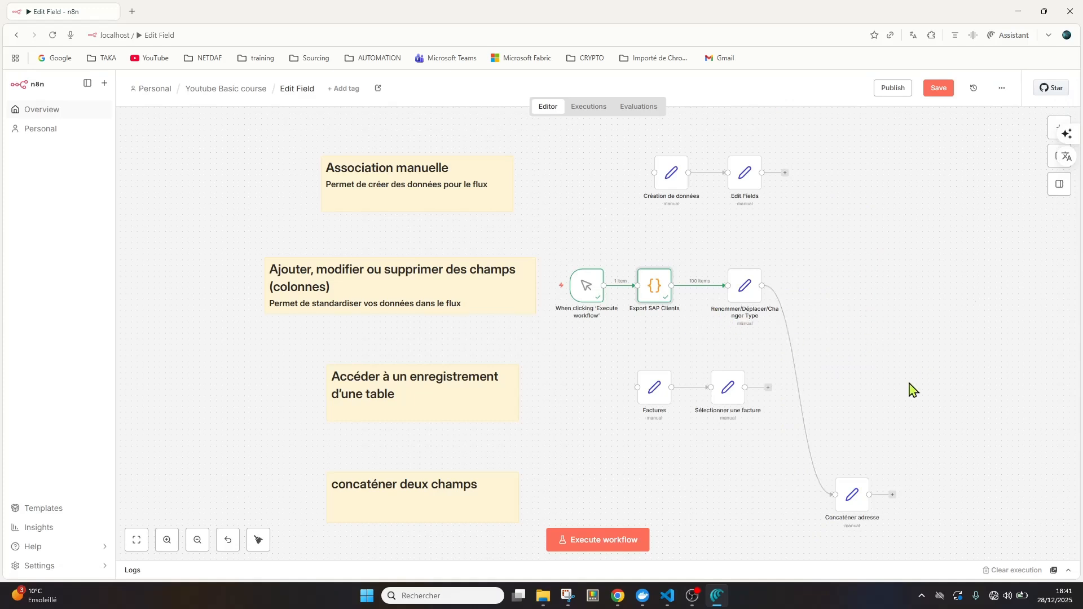
Step: In the Renommer/Déplacer/Changer Type node, map the TOTAL input as a new field and rename it TOTAL CA
left_click(168, 540)
left_click(167, 540)
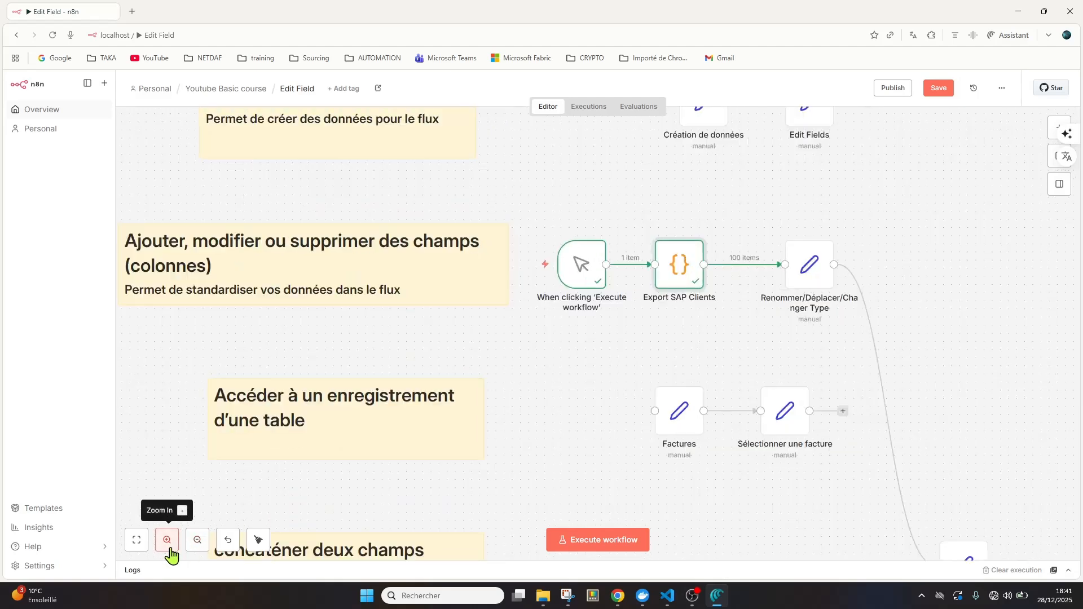
left_click(798, 280)
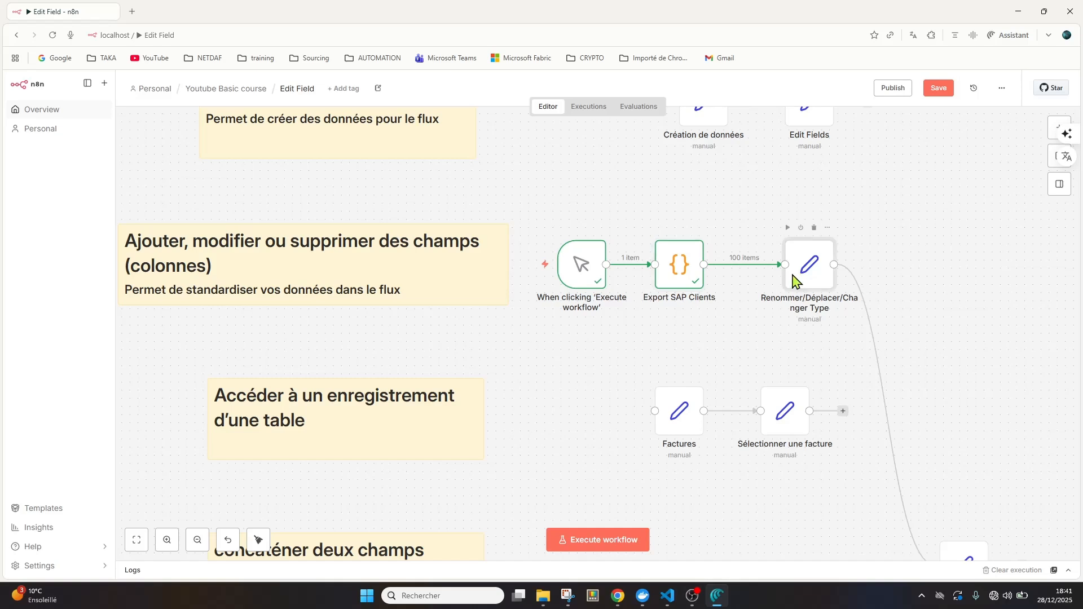
double_click(792, 280)
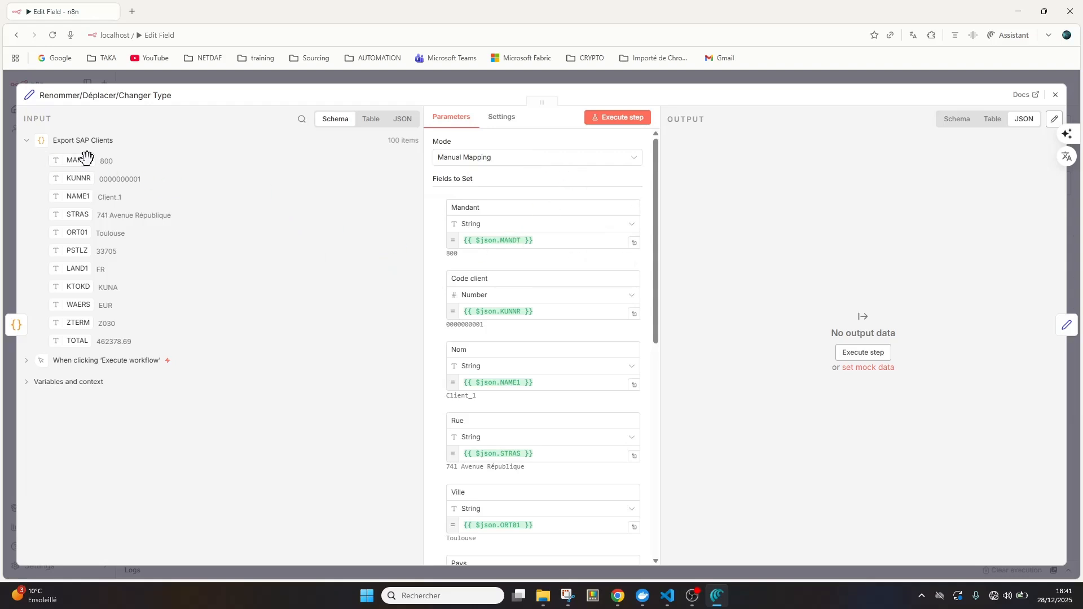
mouse_move(77, 162)
left_mouse_down()
mouse_move(169, 164)
mouse_move(524, 240)
mouse_move(62, 157)
mouse_move(79, 168)
left_mouse_up()
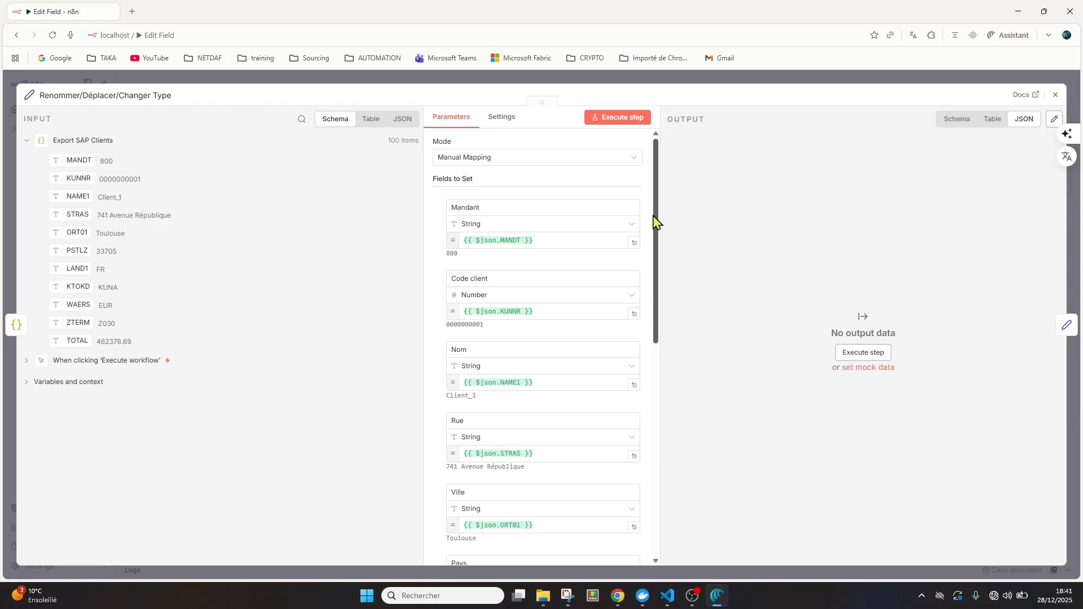
left_click_drag(653, 216, 696, 425)
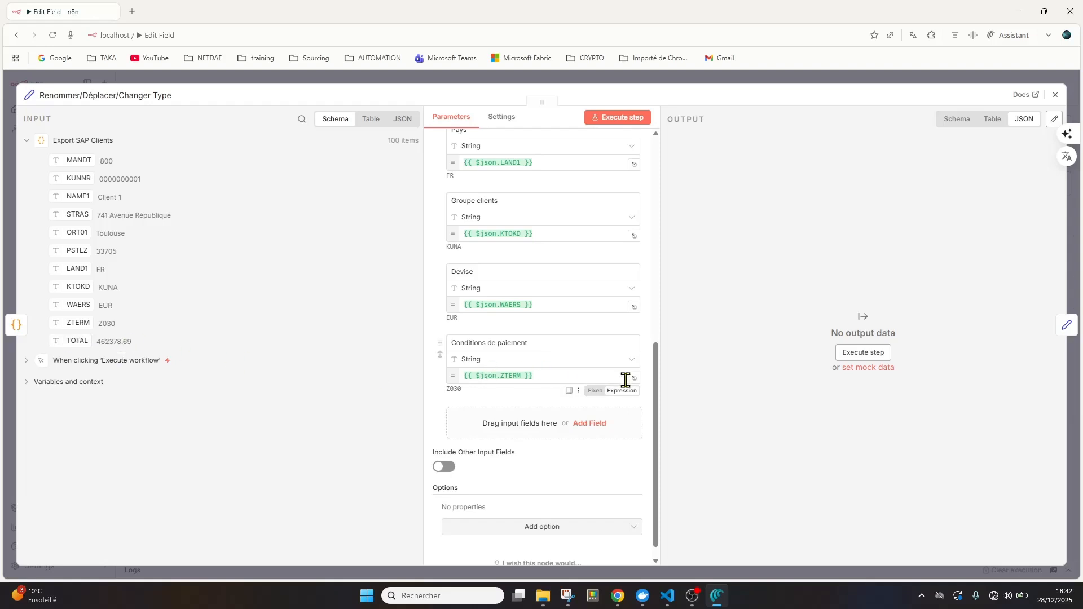
scroll(657, 402, "down", 1)
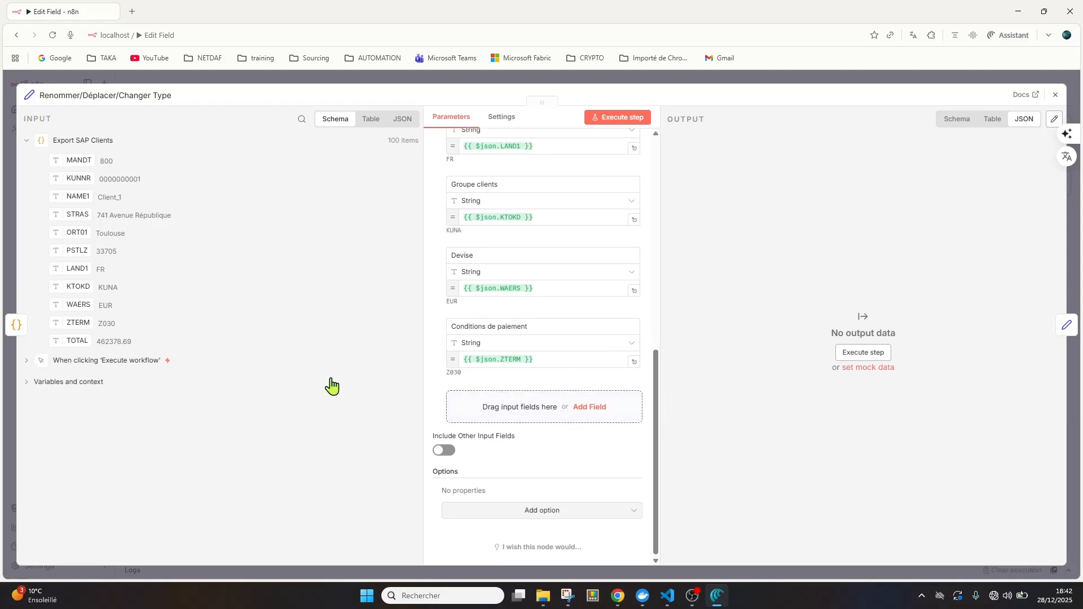
left_click_drag(67, 341, 495, 408)
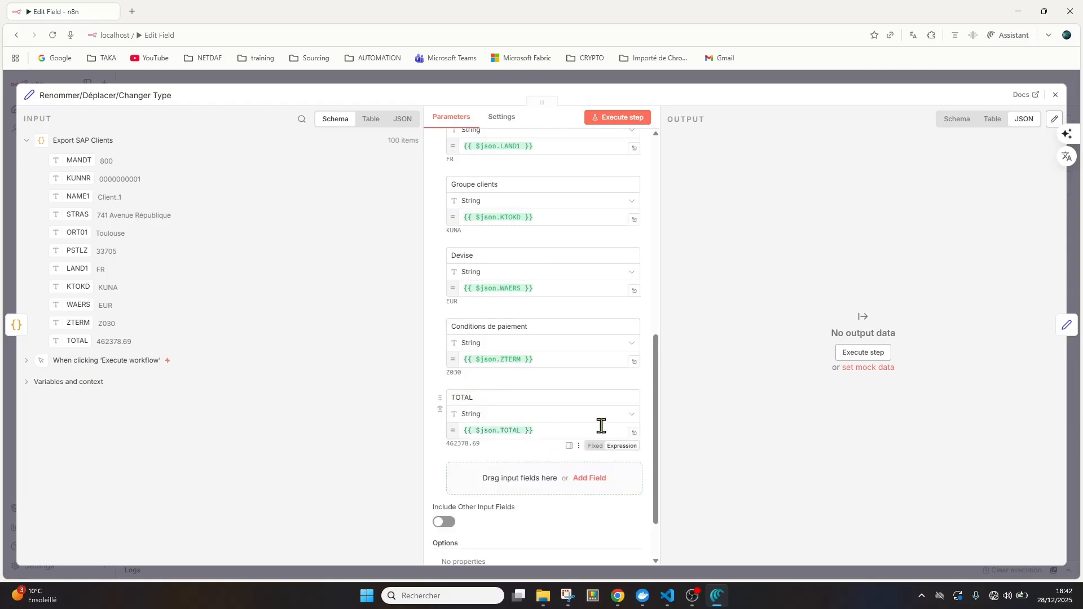
left_click(487, 396)
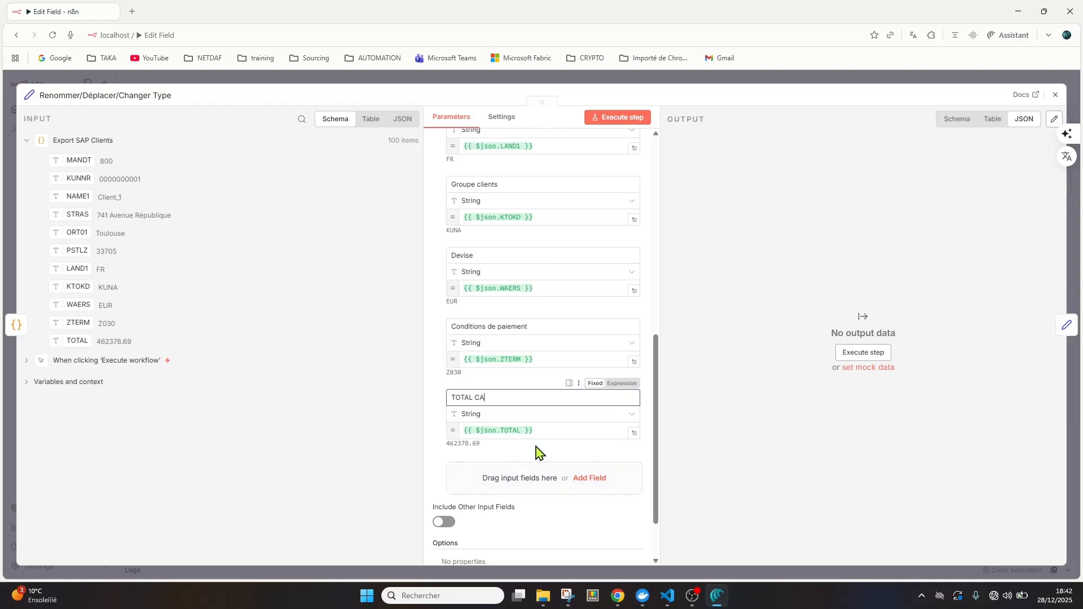
Step: Set the TOTAL CA field's type to Number, leaving Include Other Input Fields switched off
left_click(632, 418)
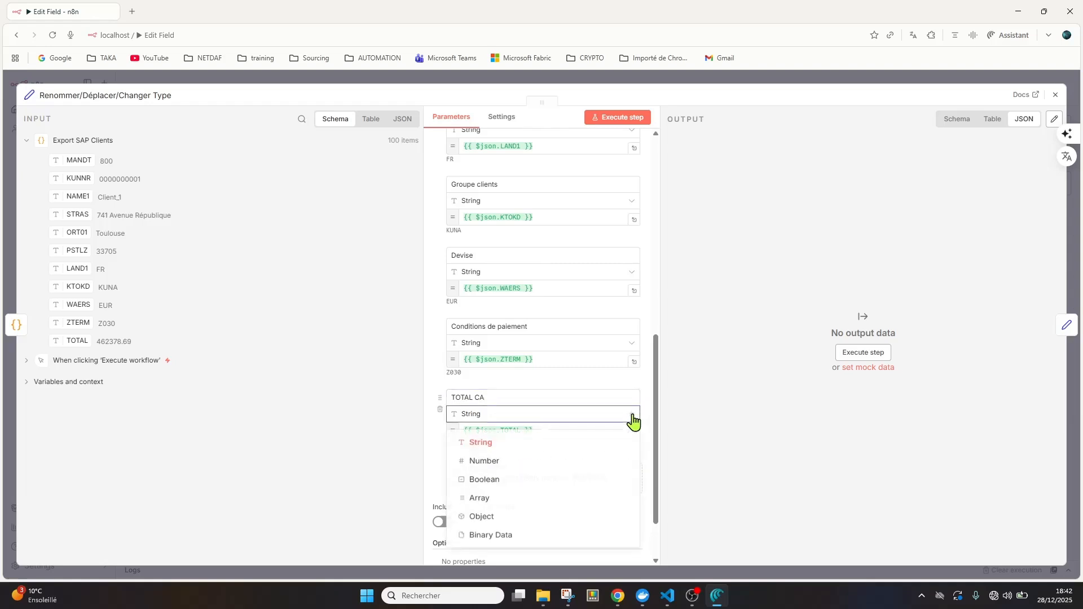
left_click(480, 461)
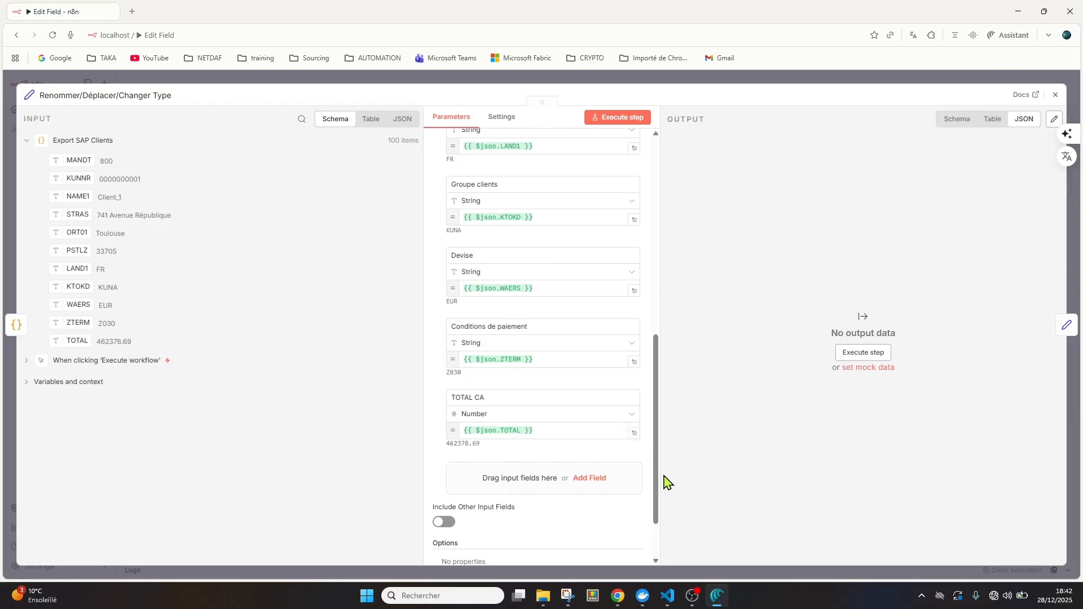
left_click(443, 523)
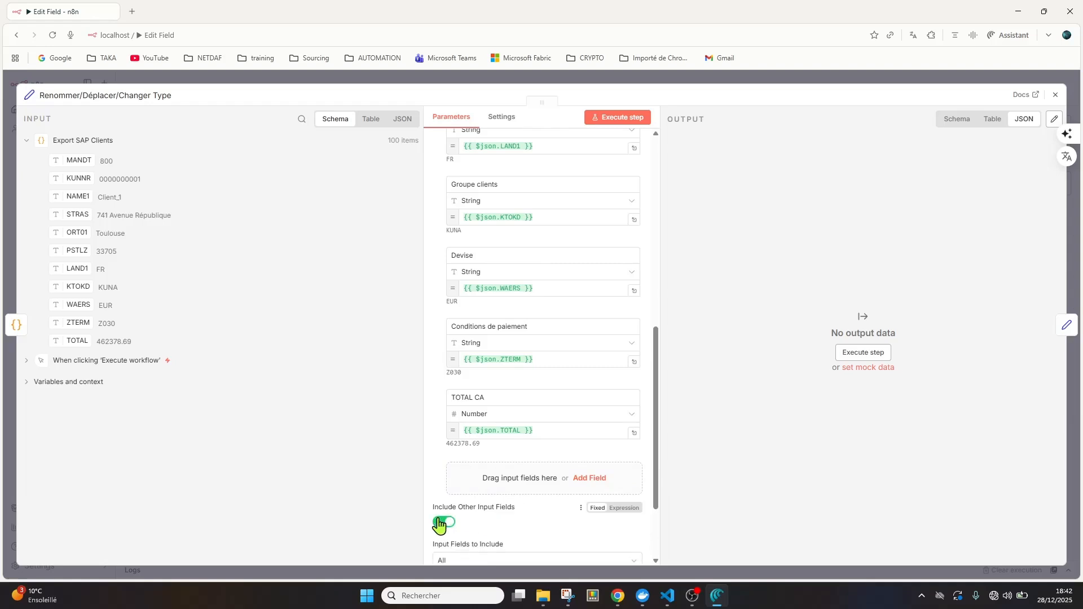
left_click(444, 524)
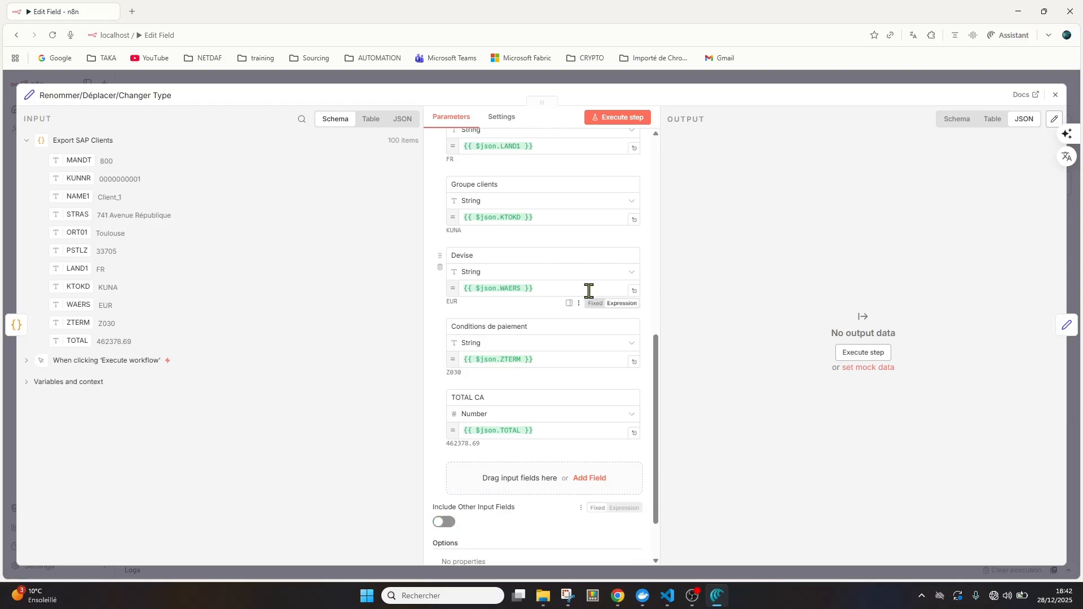
Step: Execute the Renommer/Déplacer/Changer Type step and display its output as a table
left_click(616, 117)
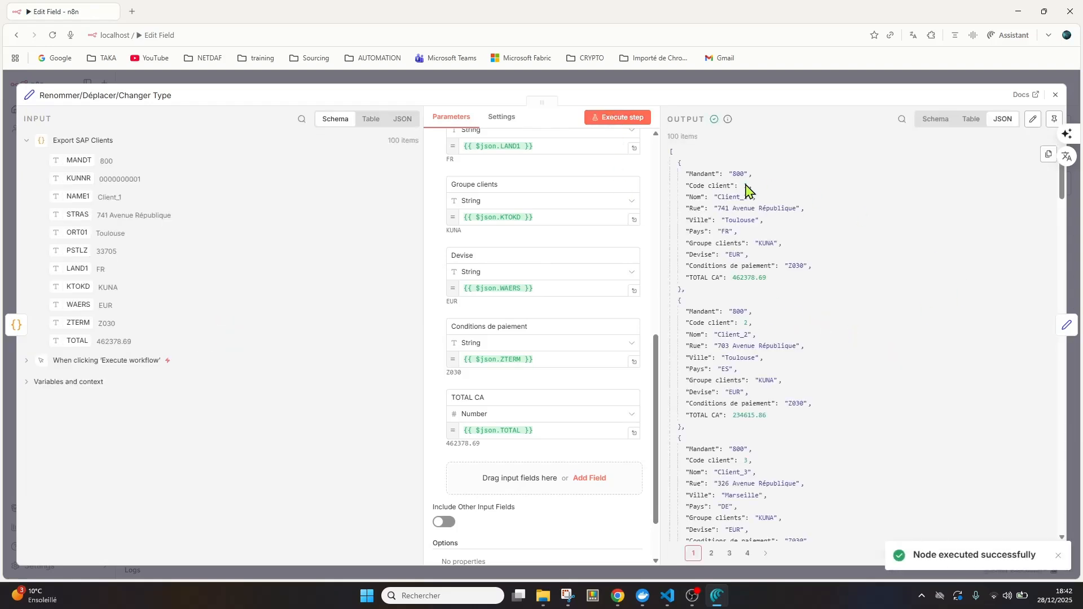
left_click(971, 121)
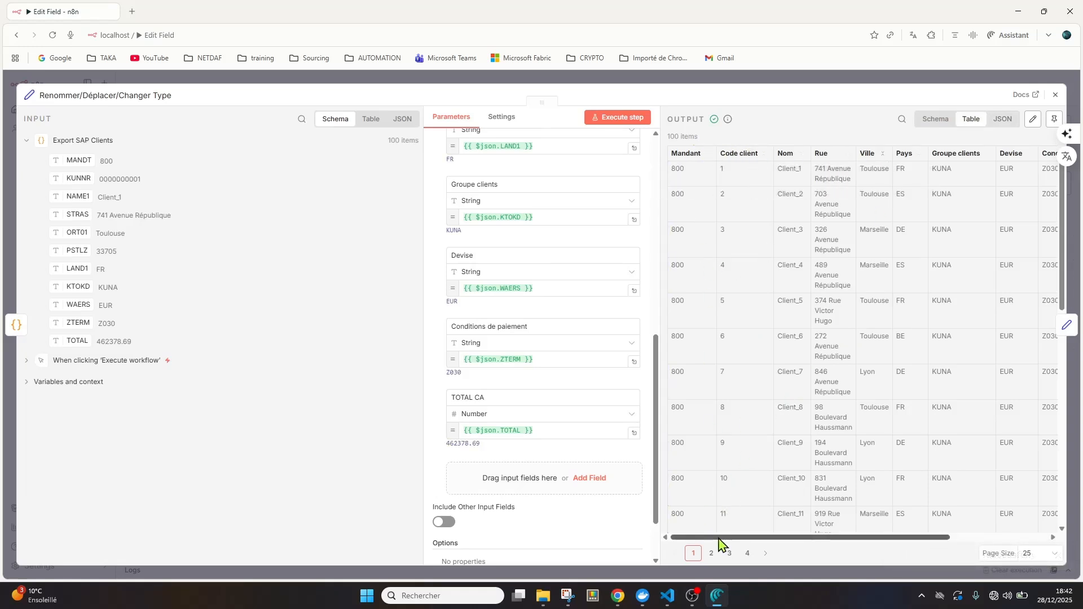
left_click_drag(757, 538, 729, 577)
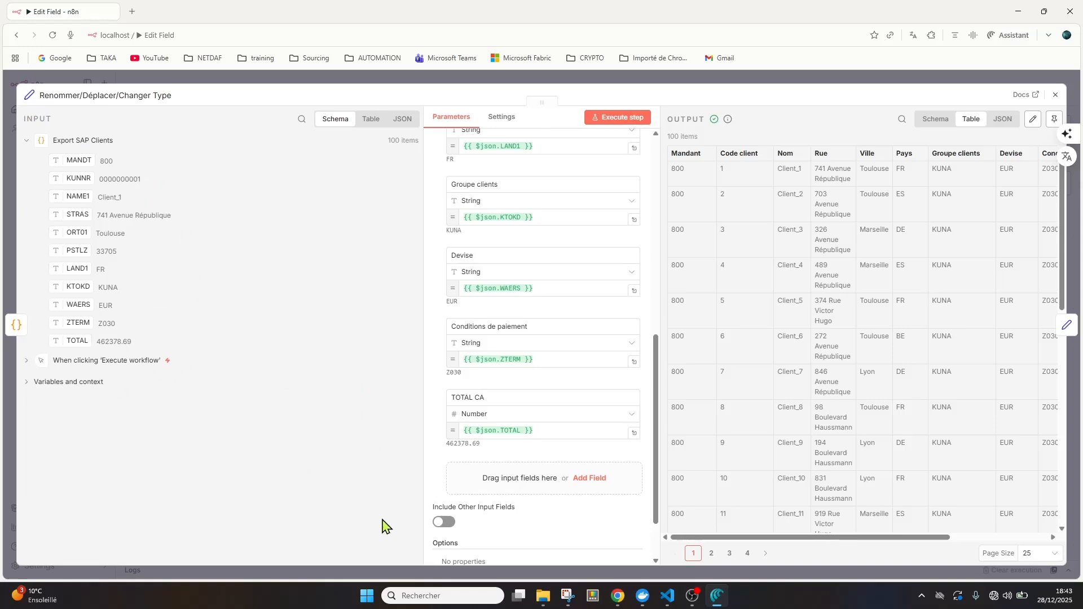
Step: Try including all other input fields in the output and execute the step to compare the table columns
left_click(444, 524)
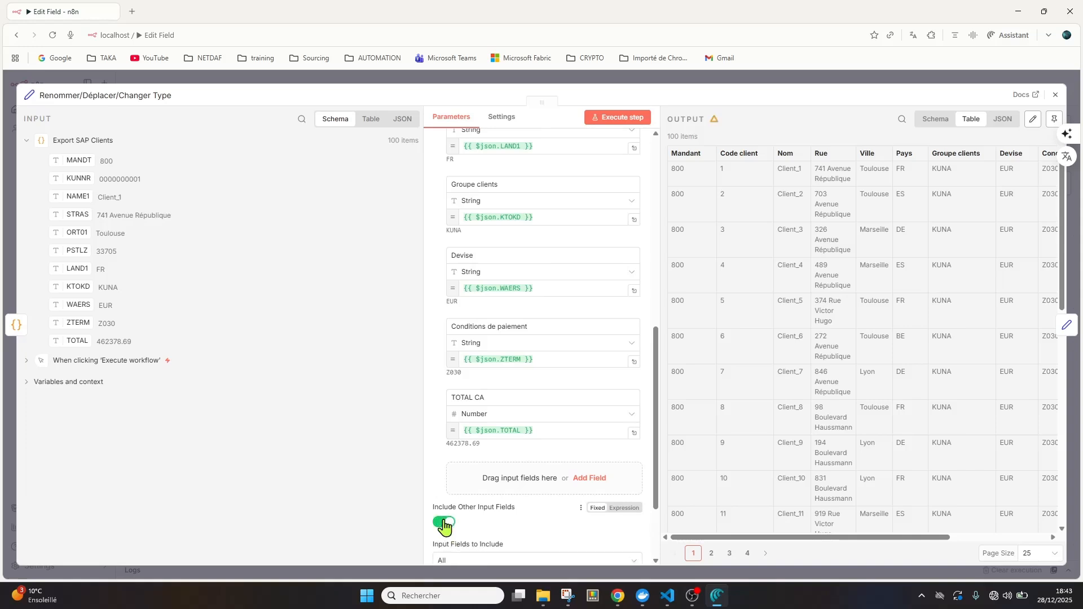
left_click(620, 119)
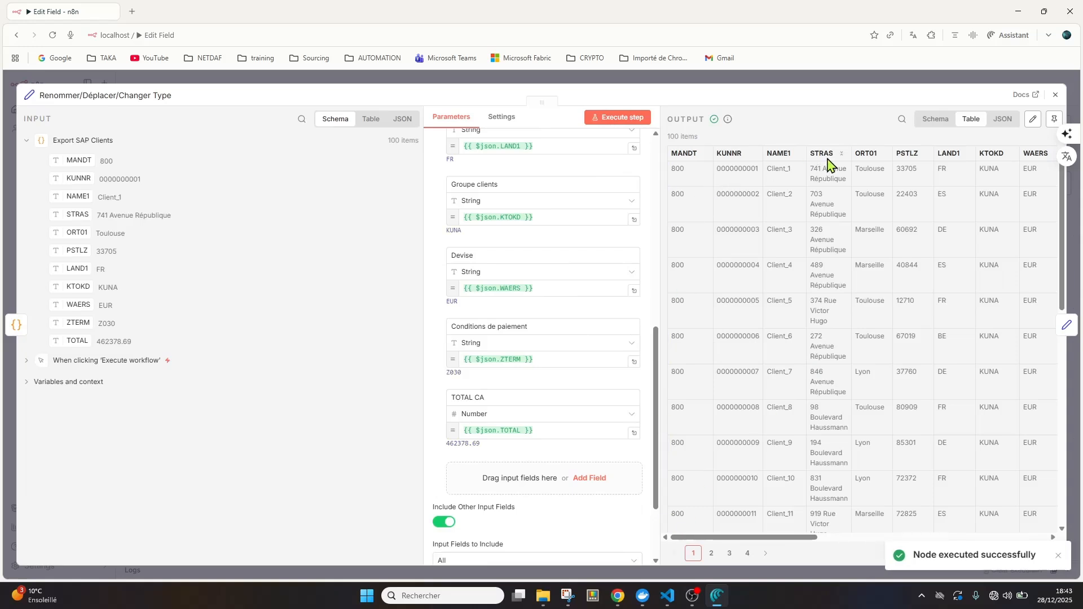
left_click_drag(705, 538, 665, 570)
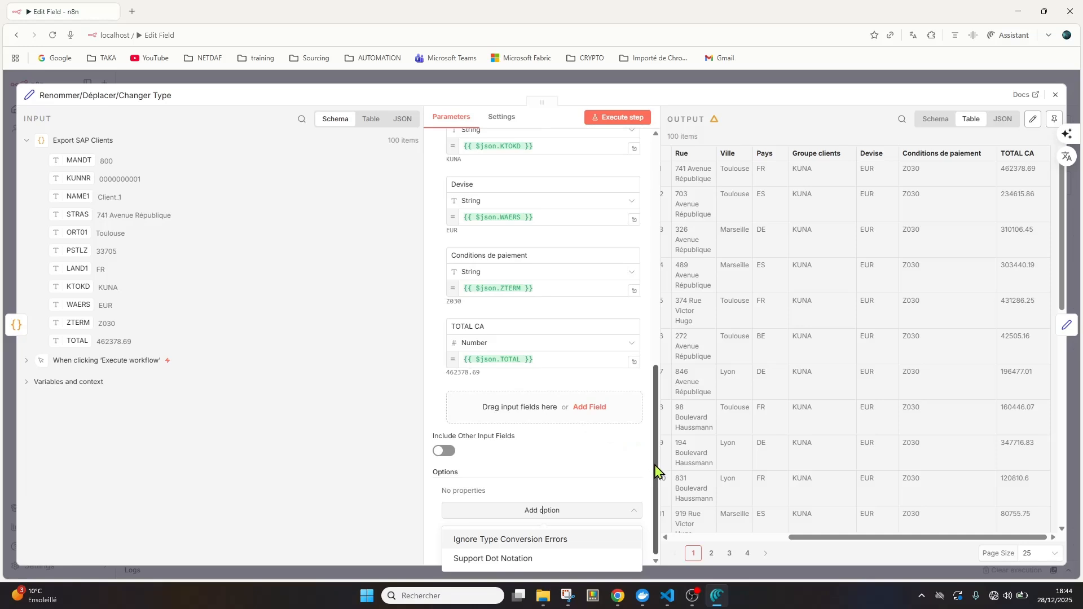
Step: Leave the Renommer/Déplacer/Changer Type node, then open and execute the Factures node
left_click_drag(657, 471, 655, 243)
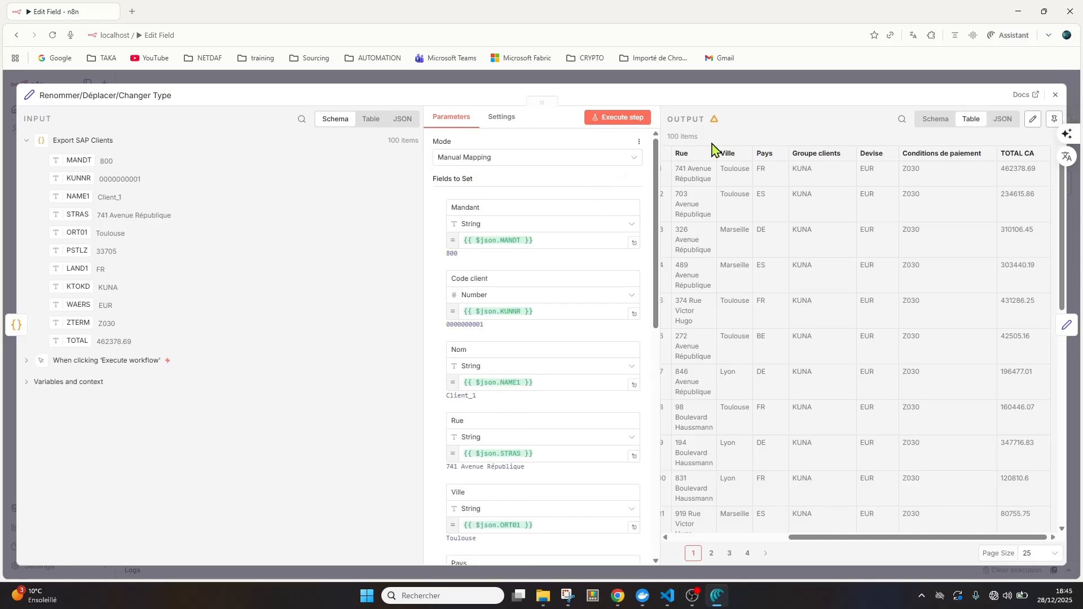
left_click(1056, 96)
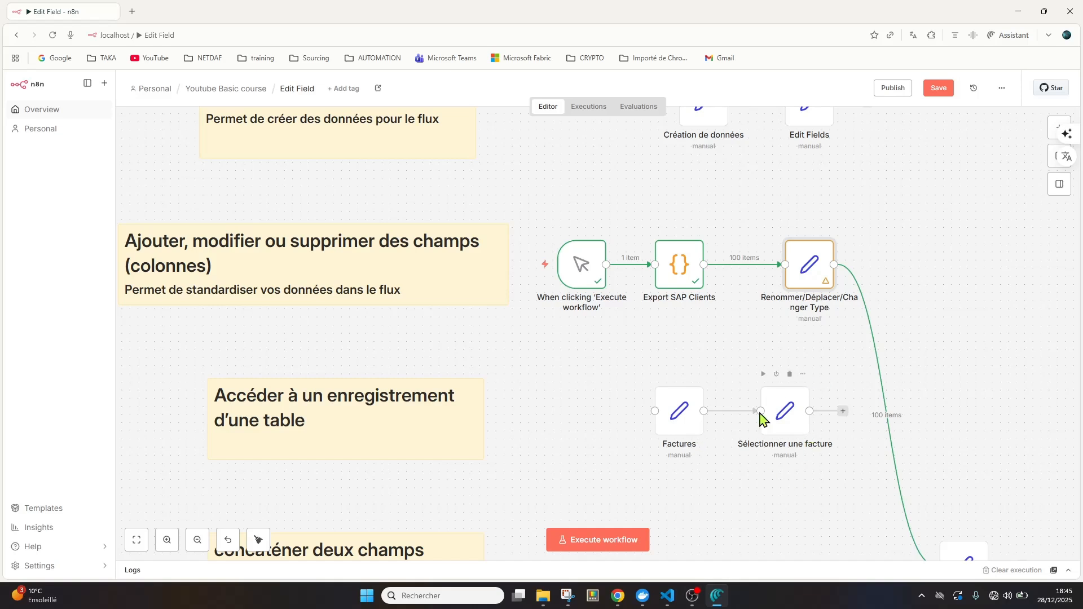
left_click(684, 431)
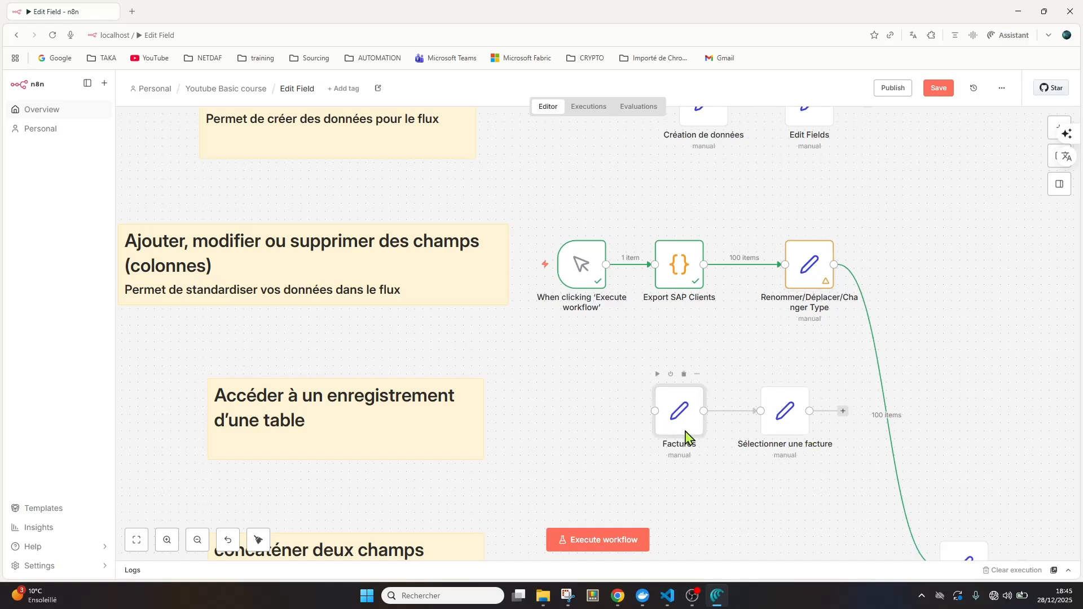
double_click(685, 431)
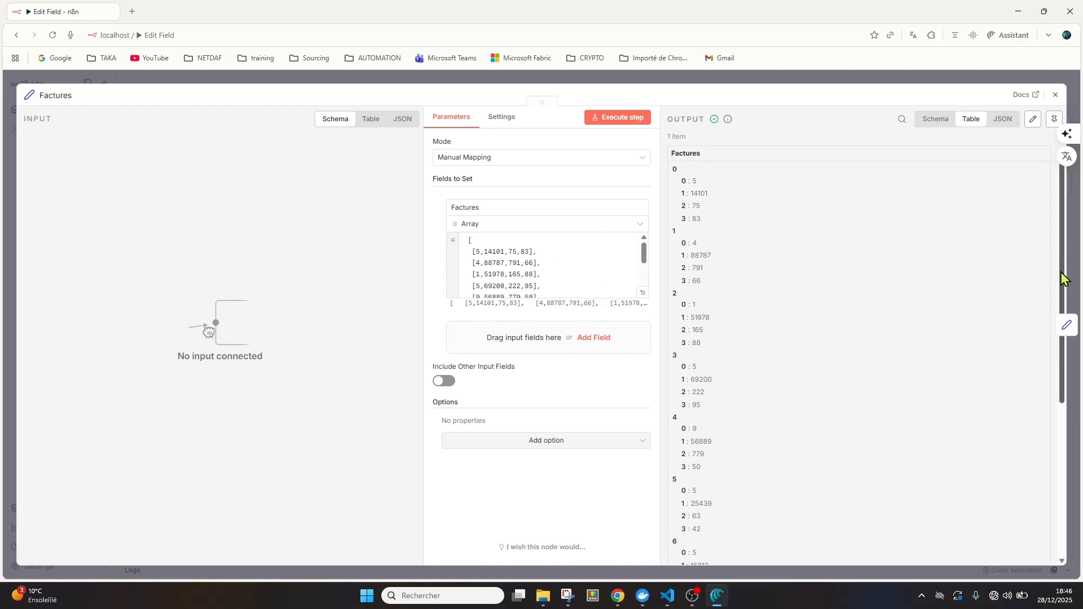
Step: Examine the Factures array in the output as a table and as JSON, then return to the canvas
left_click_drag(1064, 278, 1073, 376)
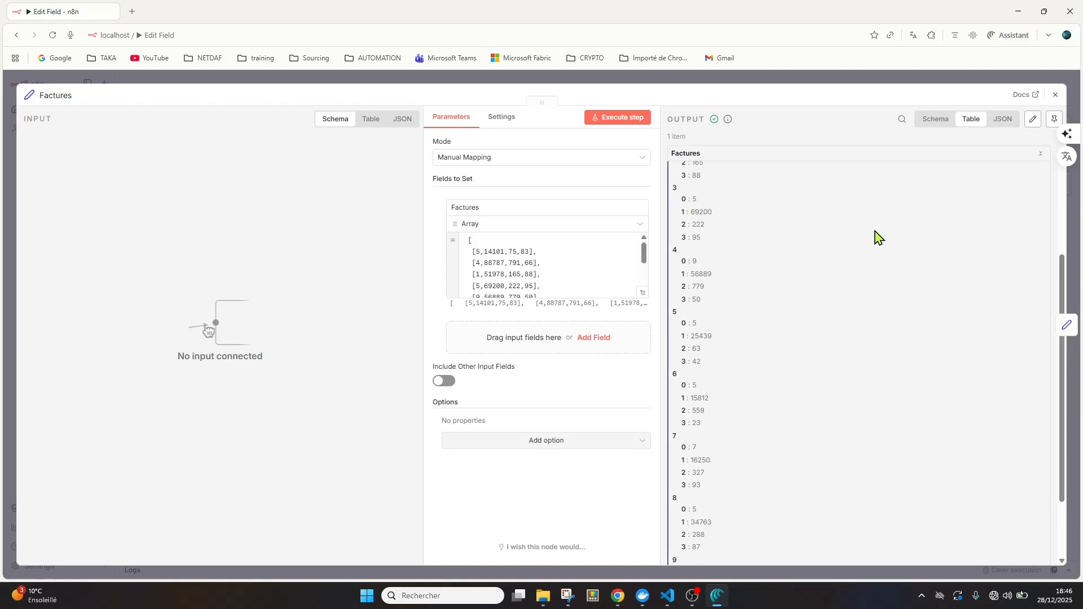
left_click_drag(1064, 379, 1068, 280)
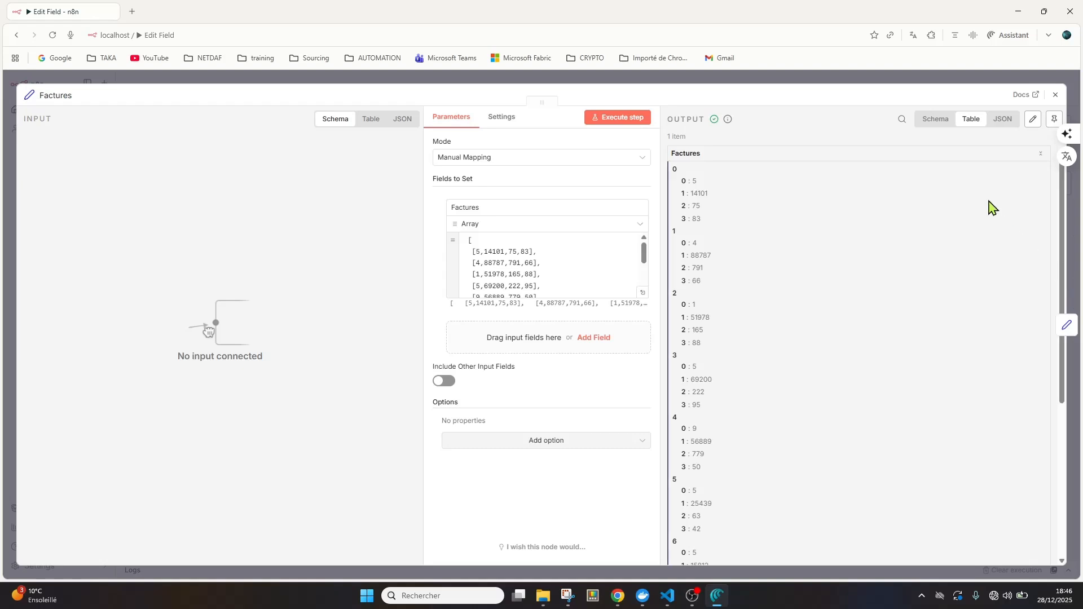
left_click(1003, 121)
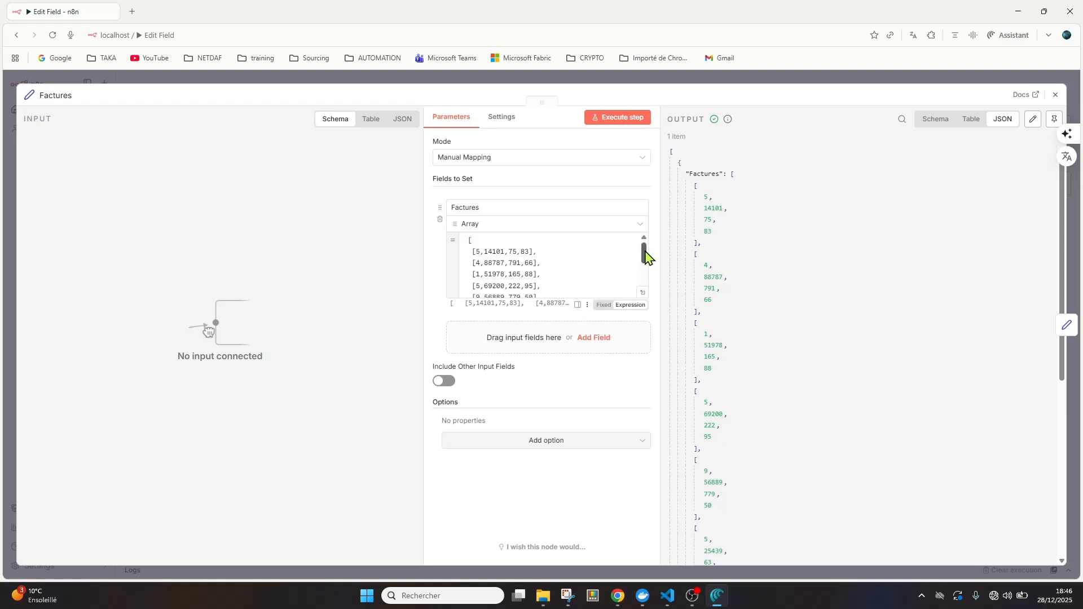
mouse_move(644, 252)
left_mouse_down()
mouse_move(645, 267)
mouse_move(645, 251)
left_mouse_up()
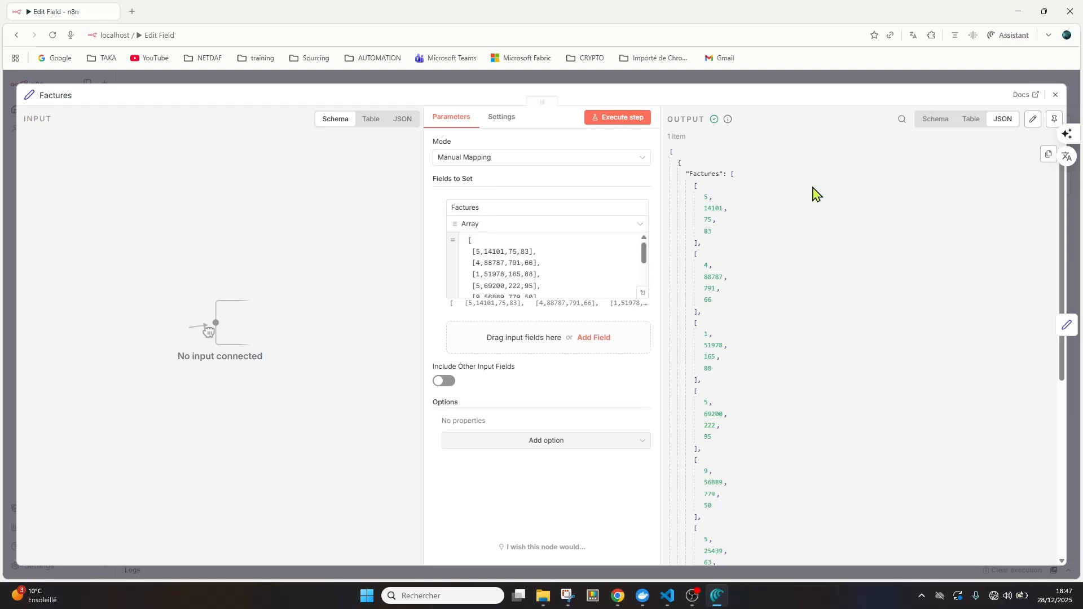
left_click(1054, 100)
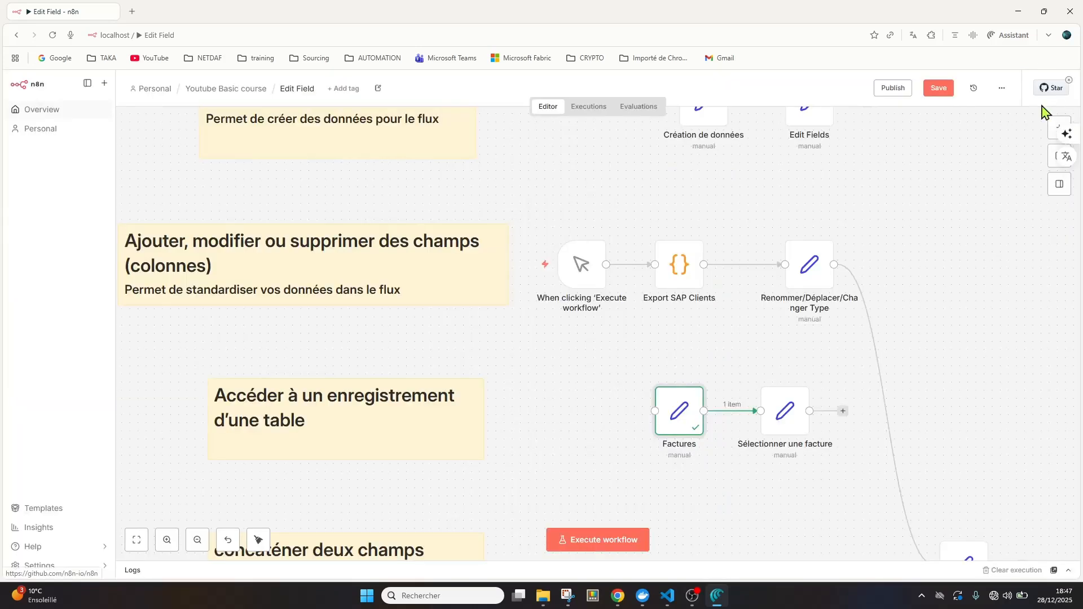
Step: Open the Sélectionner une facture node and execute it with its Factures expression {{ $json.Factures[2]}}
double_click(791, 432)
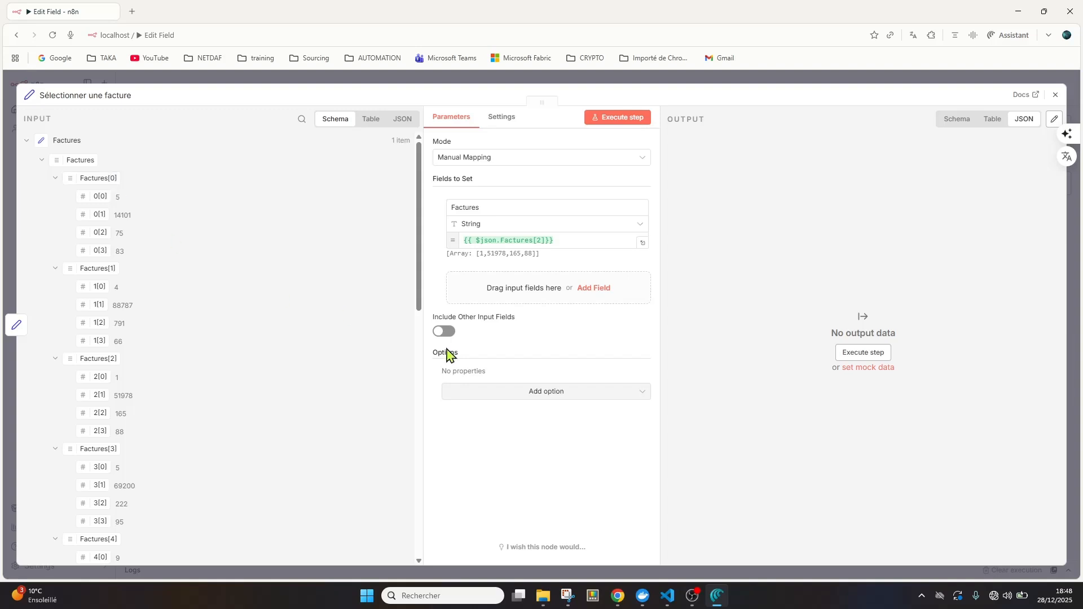
left_click(554, 241)
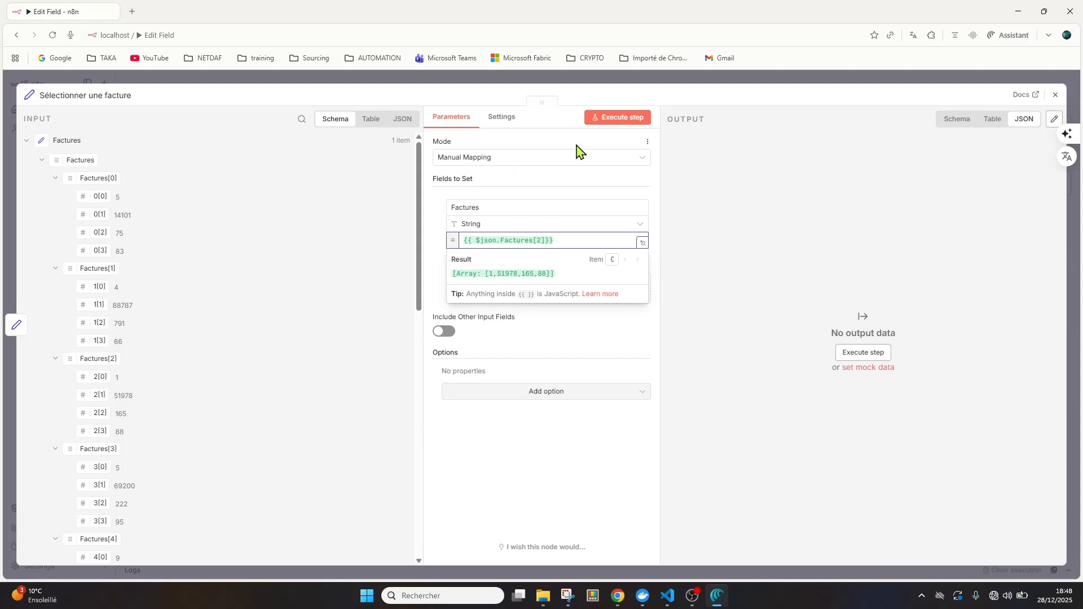
left_click(613, 118)
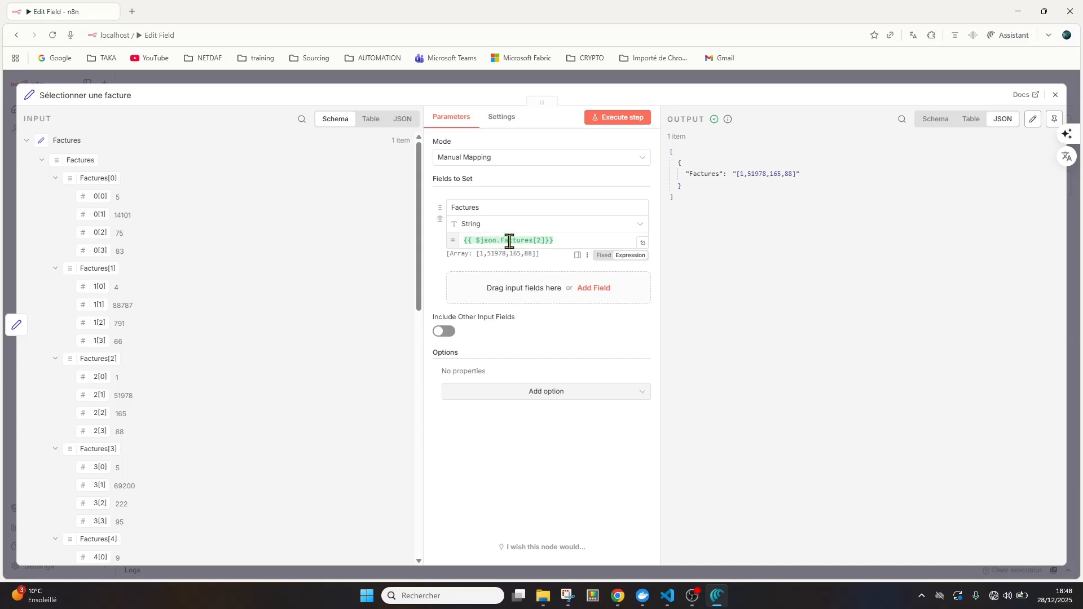
left_click(550, 242)
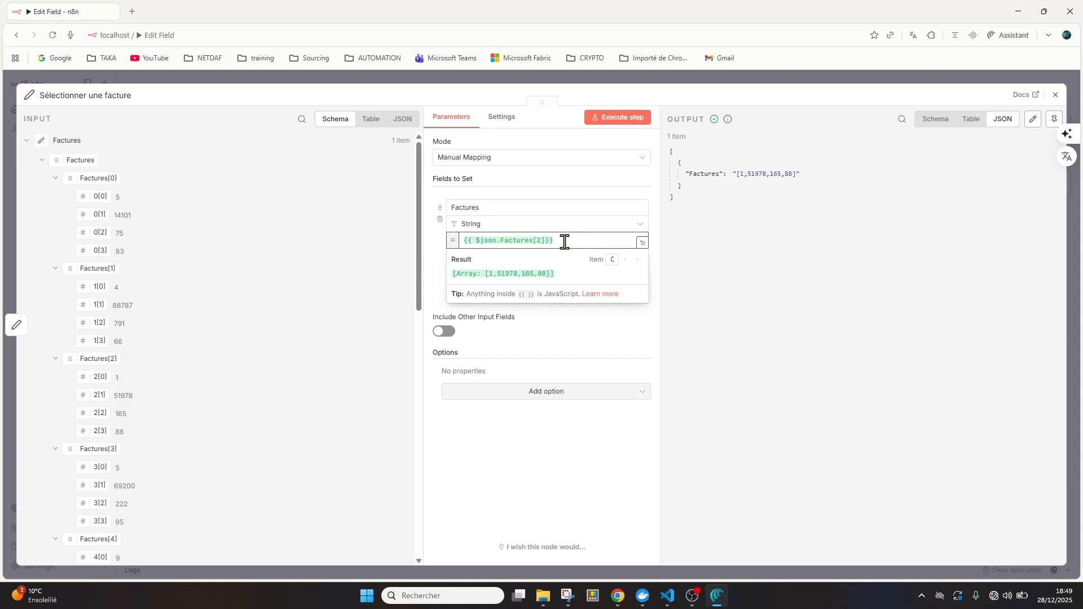
key("super+plus")
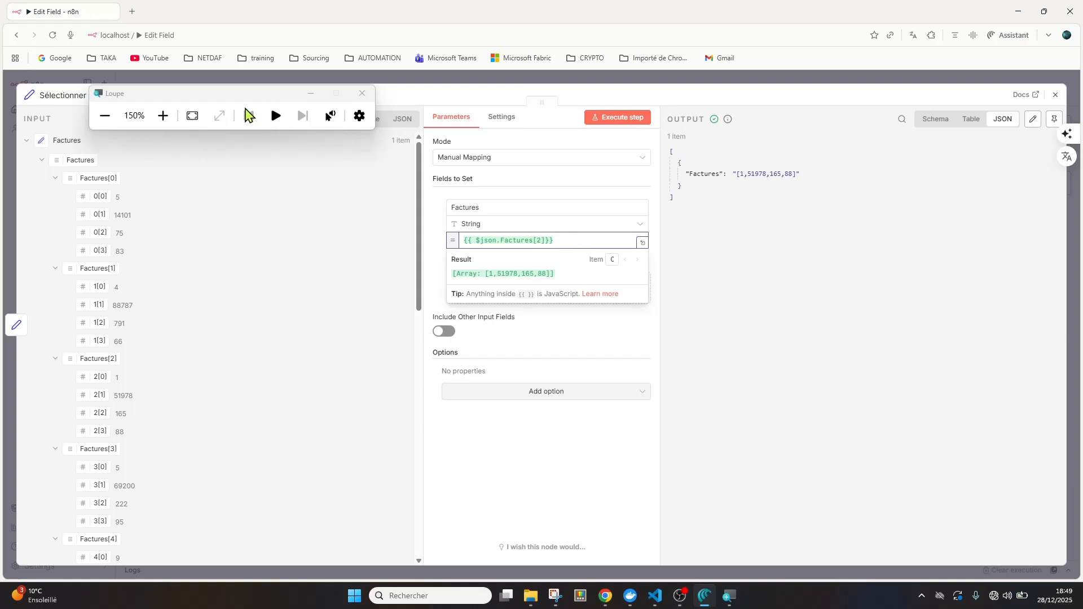
left_click(362, 96)
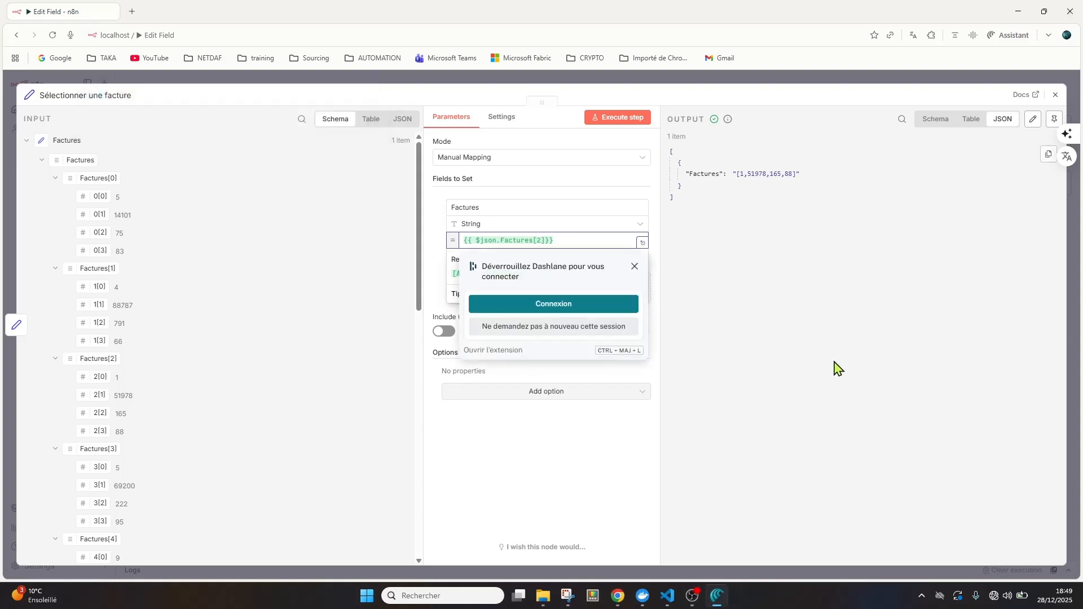
left_click(585, 332)
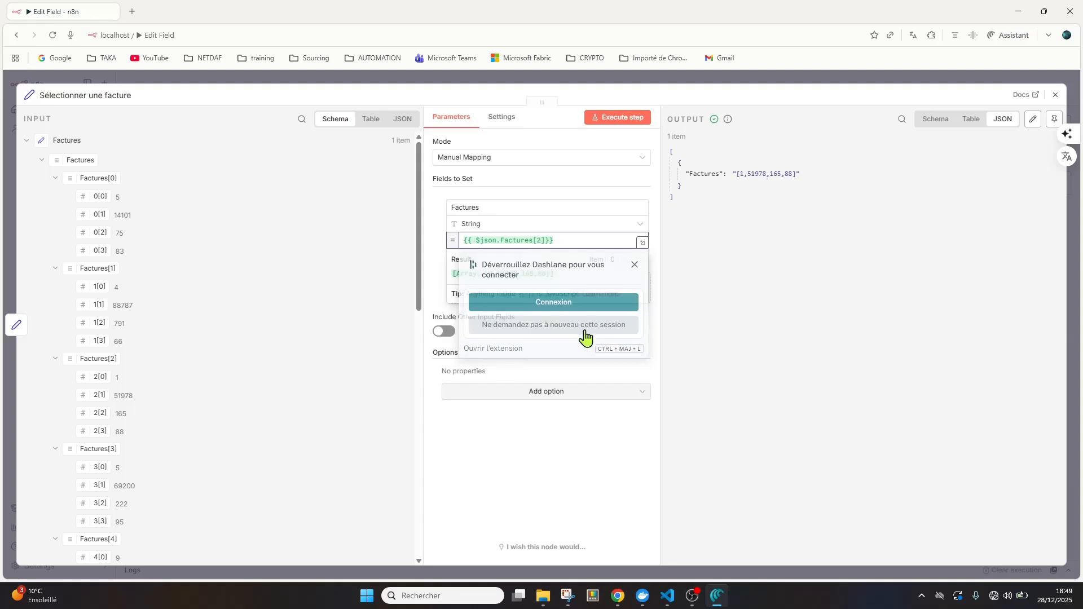
Step: Execute the Sélectionner une facture step again and examine the values of the returned invoice record
left_click(633, 119)
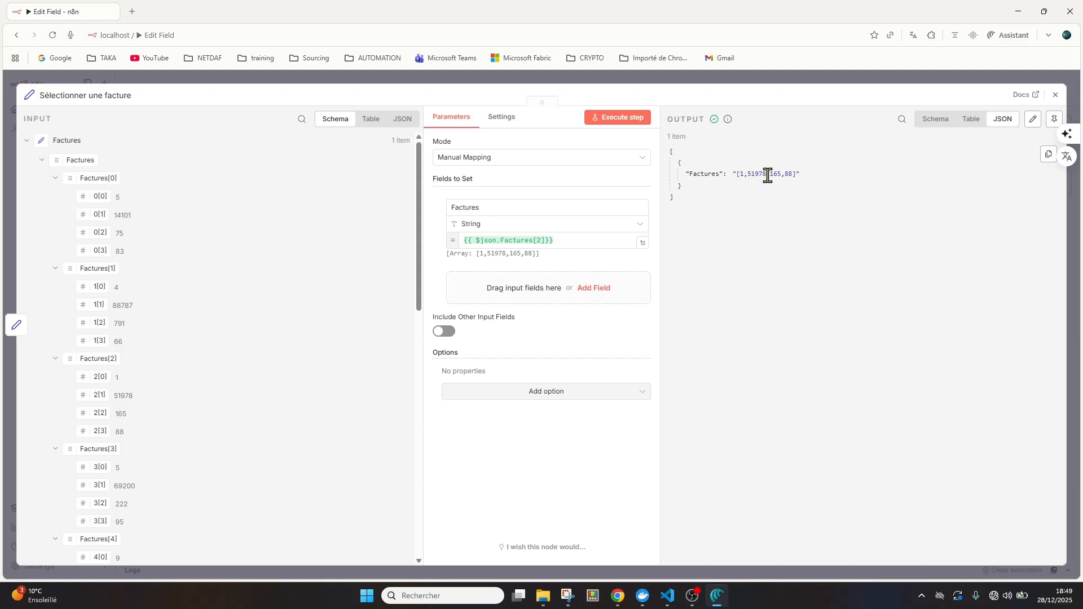
left_click_drag(768, 175, 742, 176)
Step: Extend the Factures expression to {{ $json.Factures[2][1]}}, execute the step and return to the canvas
left_click(545, 240)
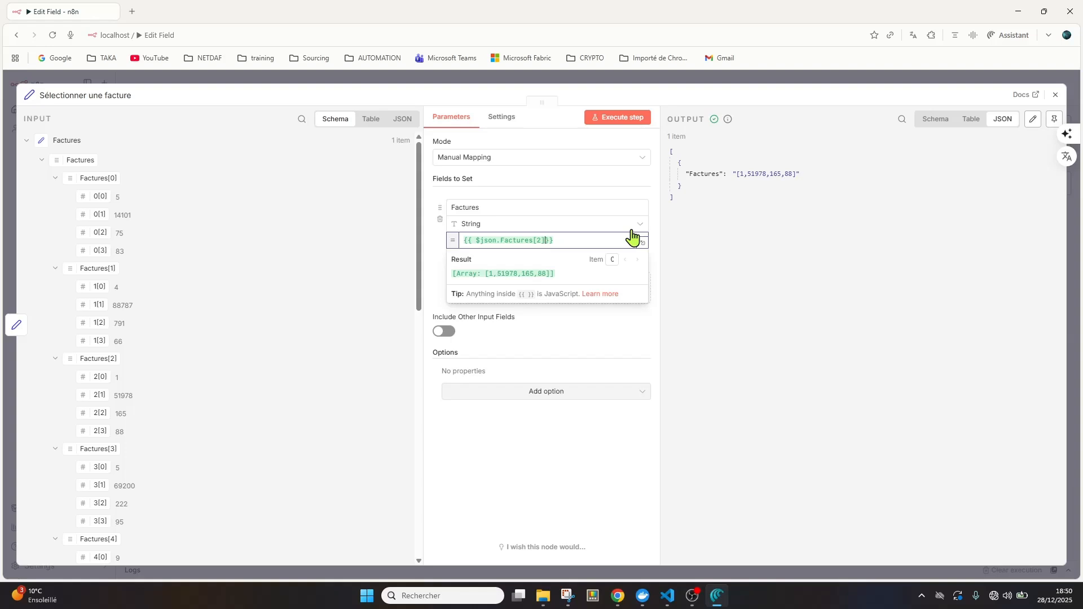
key("super+plus")
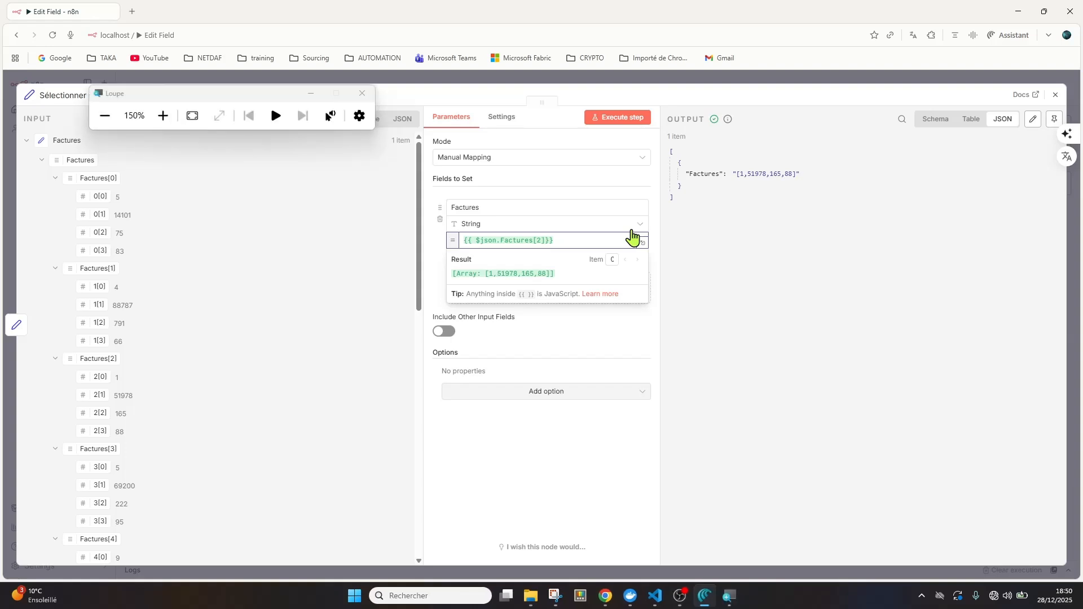
type("[")
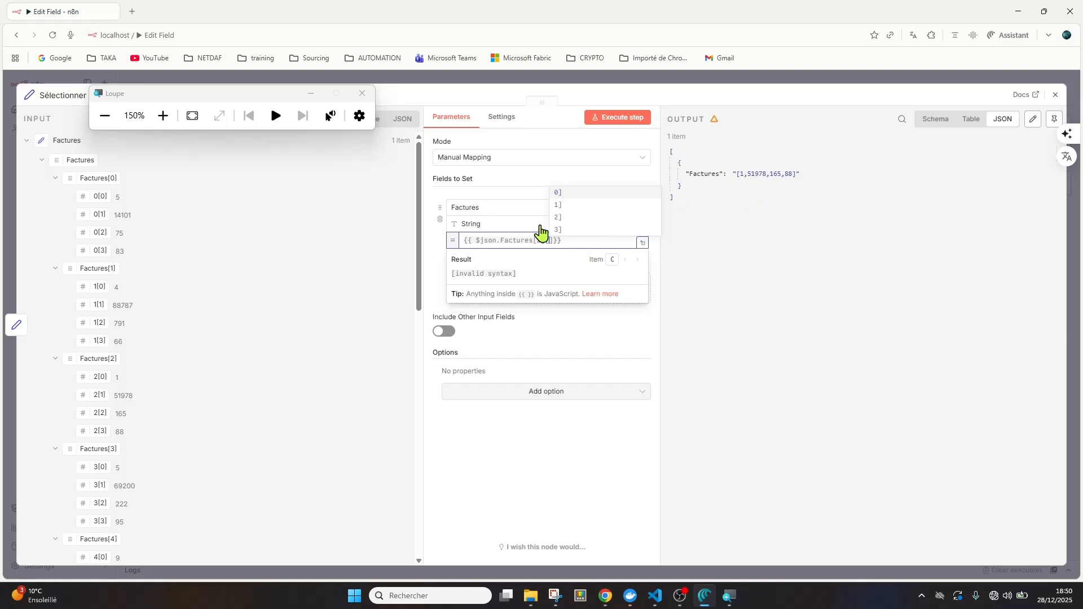
left_click(560, 206)
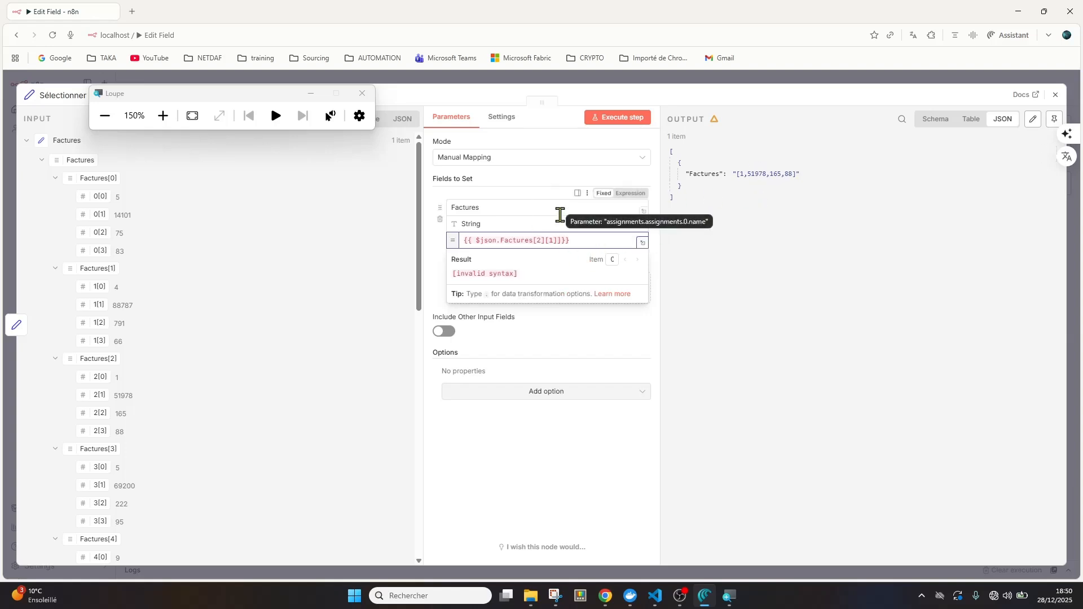
key("Delete")
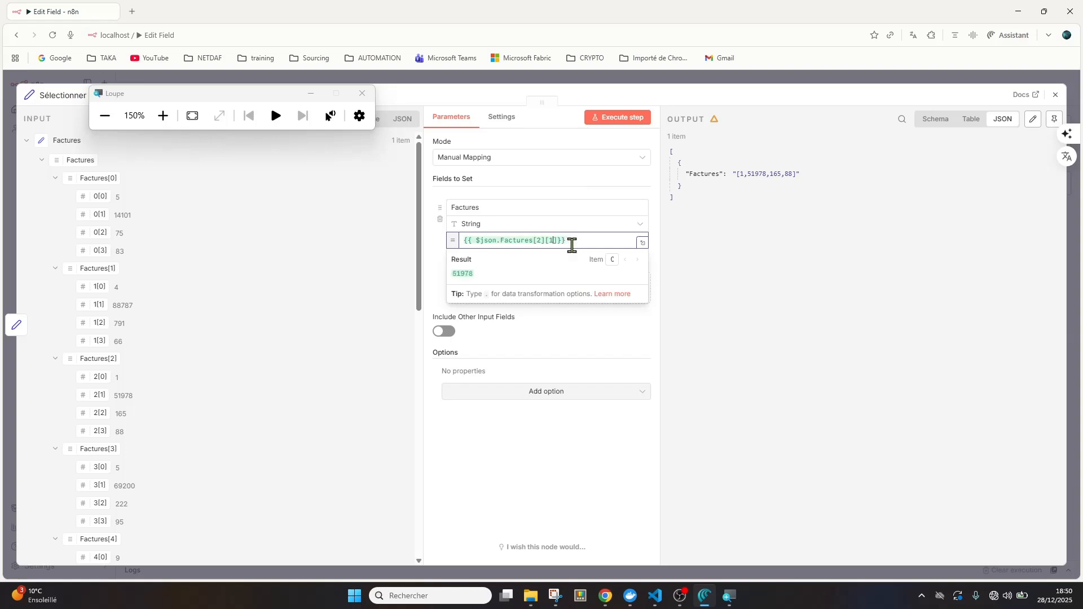
left_click(571, 246)
left_click(633, 120)
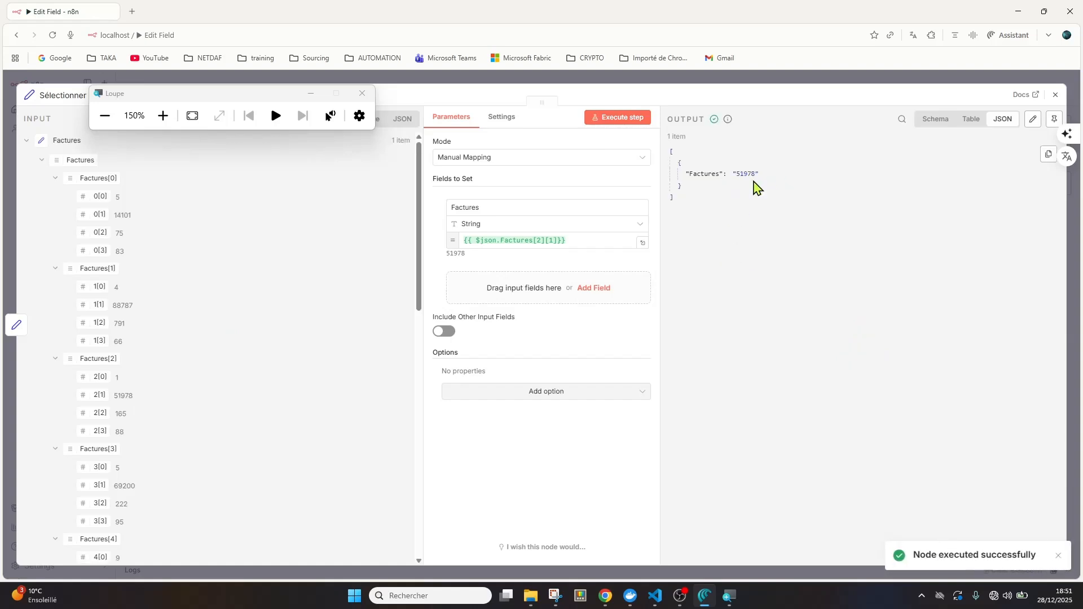
left_click(362, 93)
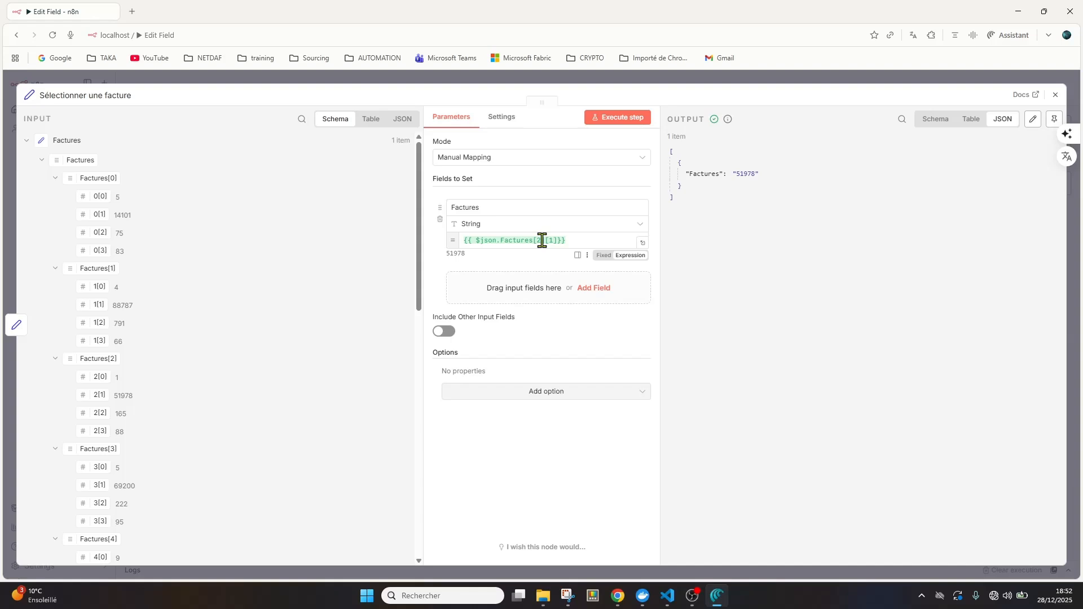
left_click(1055, 95)
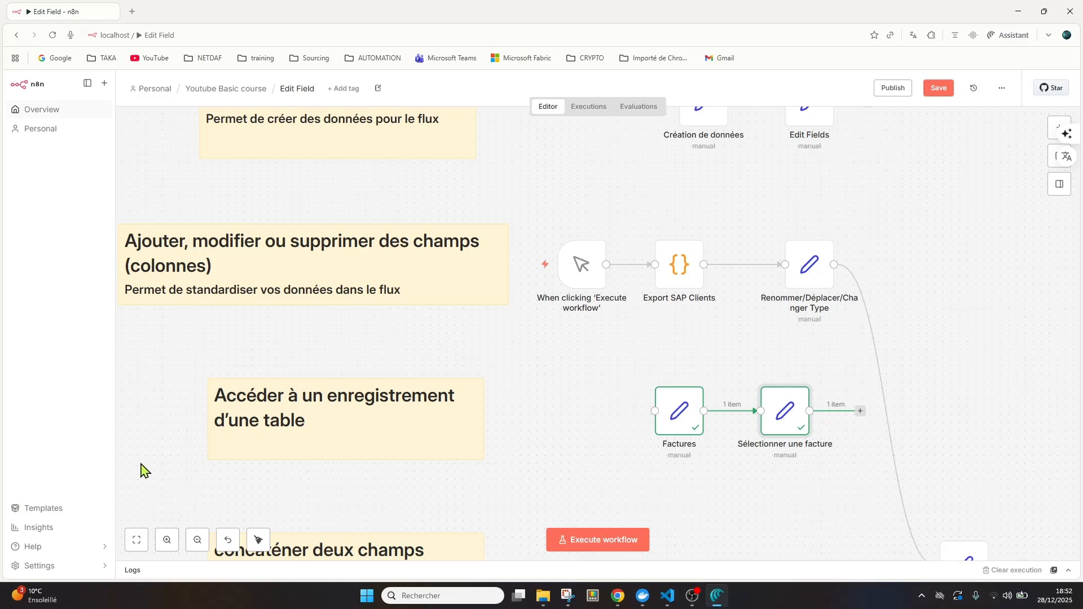
Step: Open the Concaténer adresse node and examine the Adresse field's expression joining Rue, Ville and Pays, using the screen magnifier and then closing it
scroll(142, 465, "down", 1)
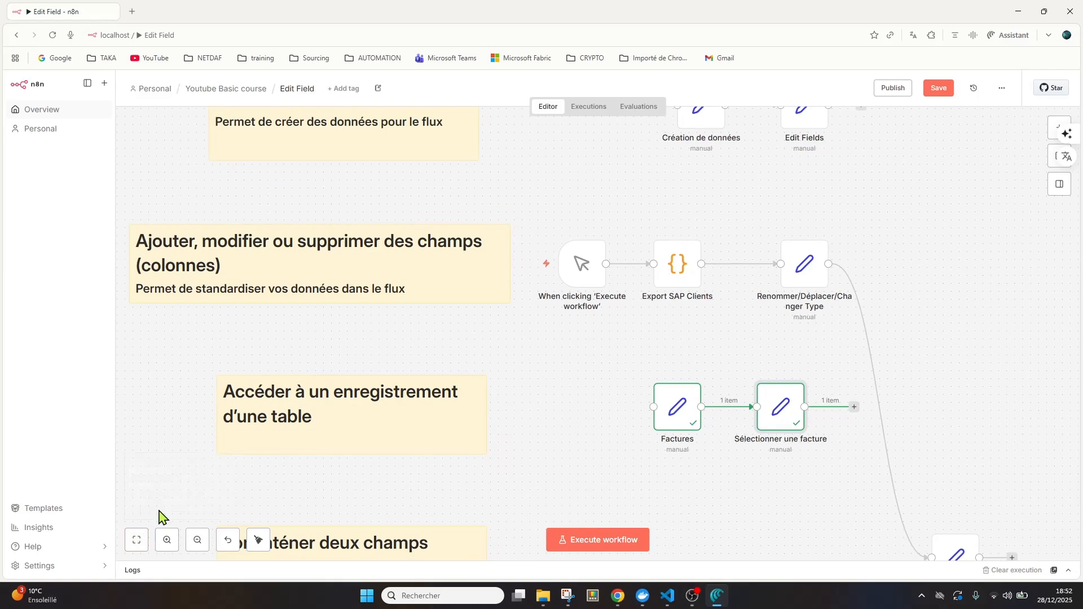
scroll(160, 514, "up", 3)
scroll(161, 522, "down", 5)
scroll(161, 527, "down", 2)
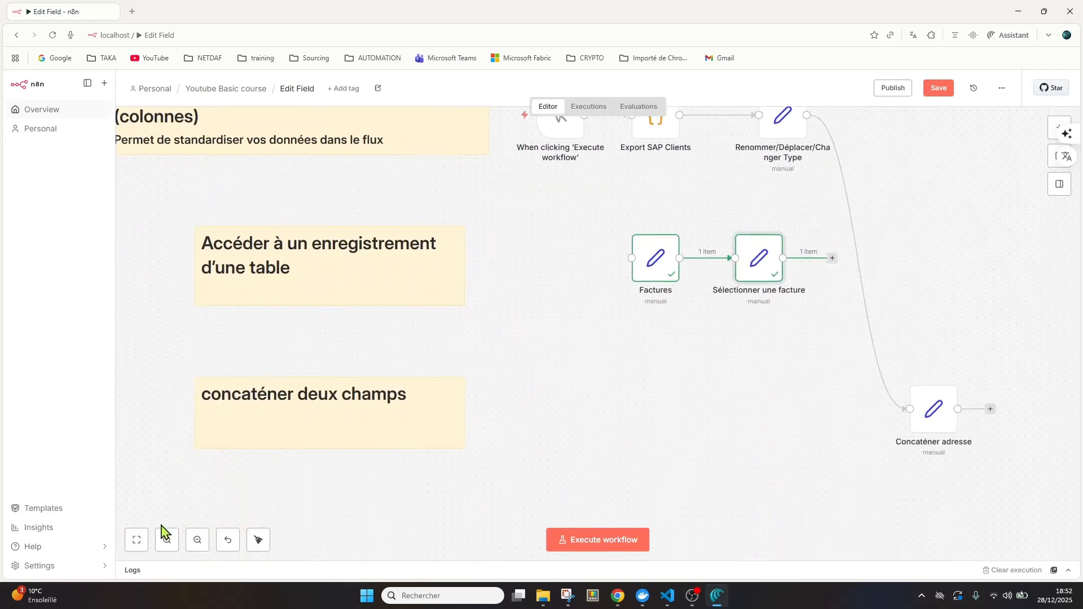
left_click(691, 435)
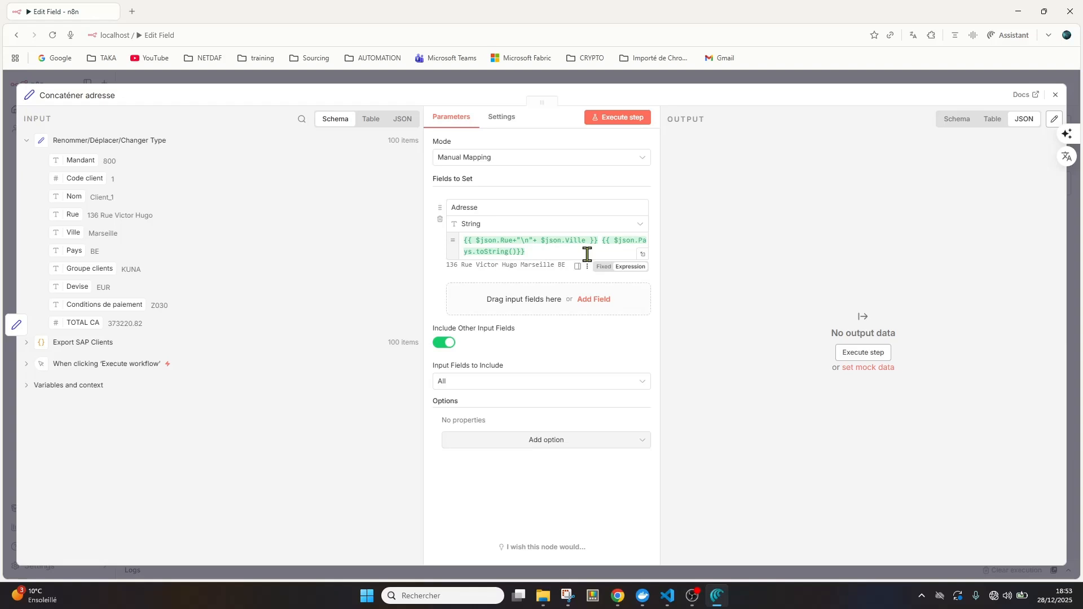
key("super+plus")
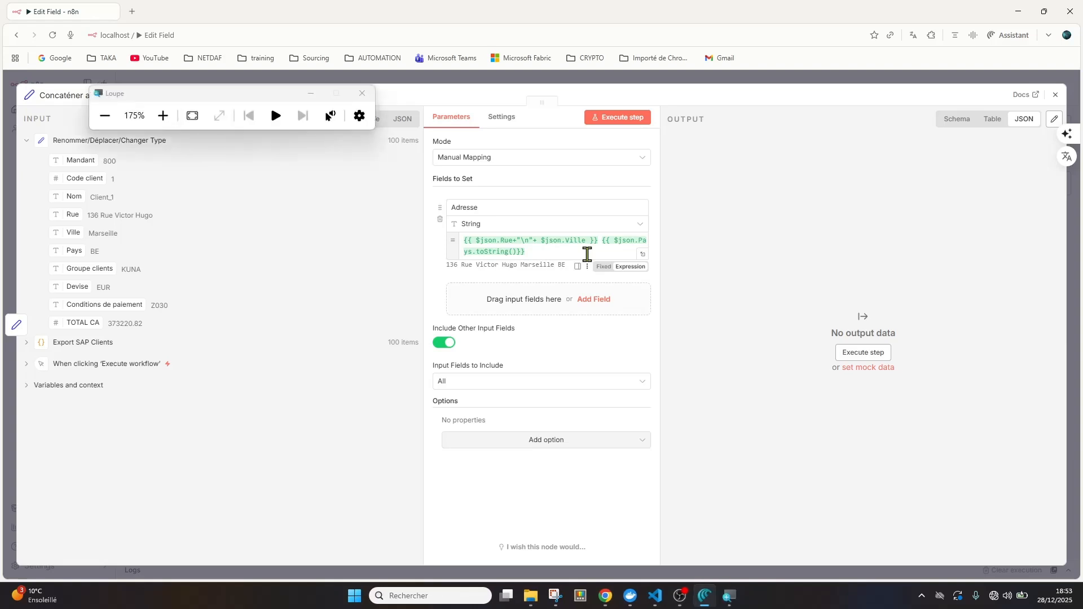
key("super+plus")
left_click_drag(536, 255, 517, 255)
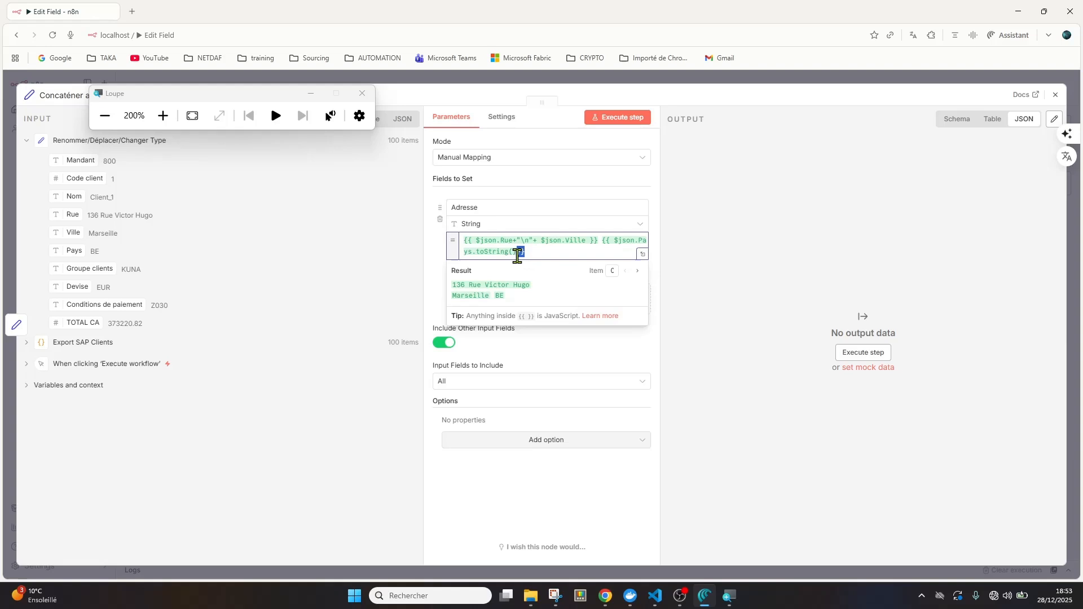
double_click(467, 241)
left_click(364, 94)
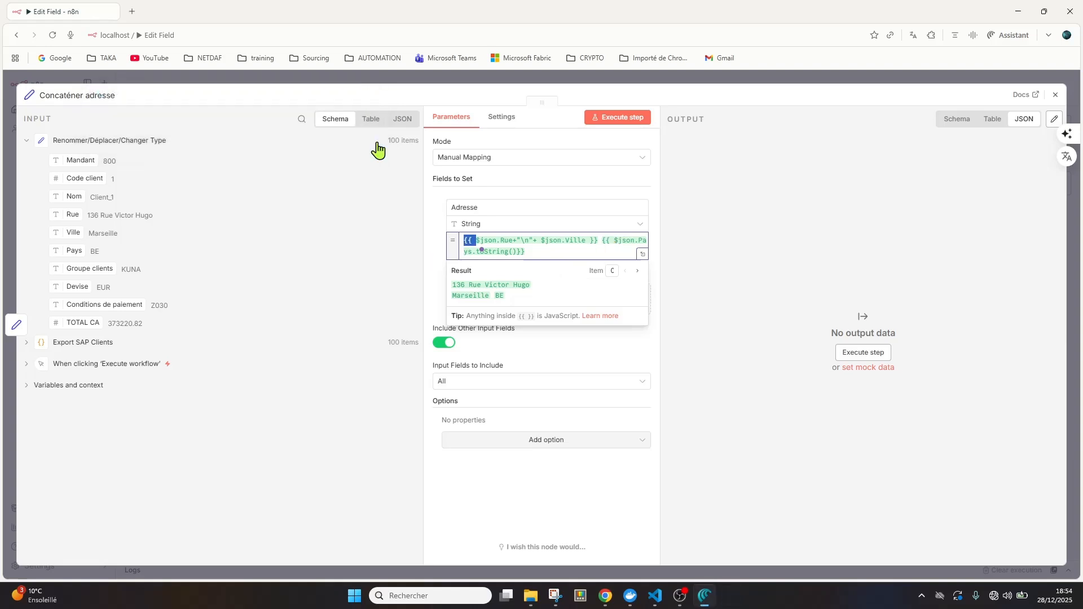
Step: Execute the Concaténer adresse step to build the Adresse field for the client records, and return to the canvas
left_click(627, 123)
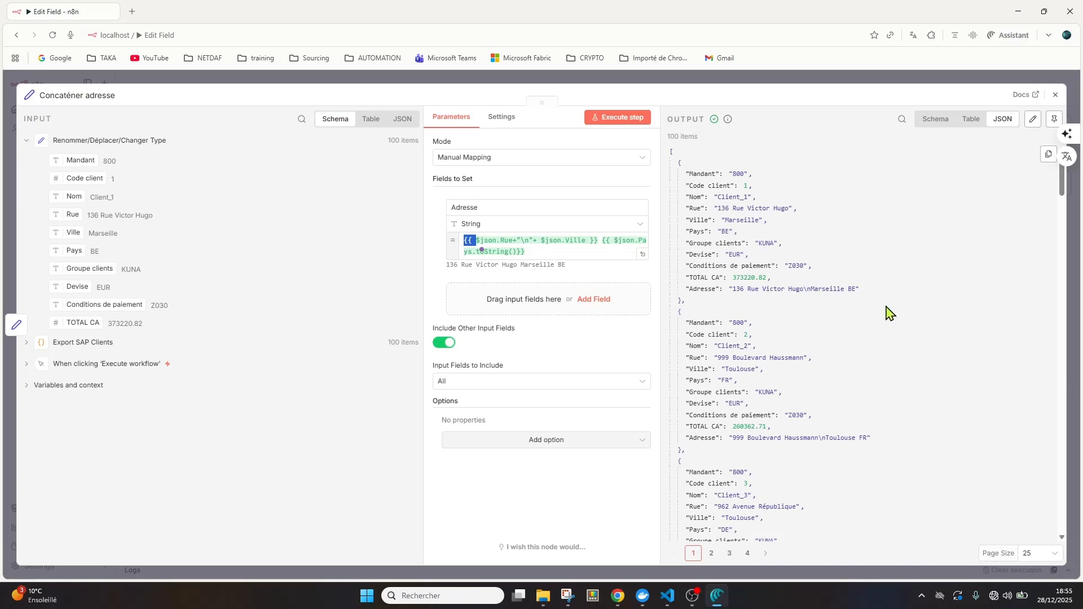
left_click(1056, 97)
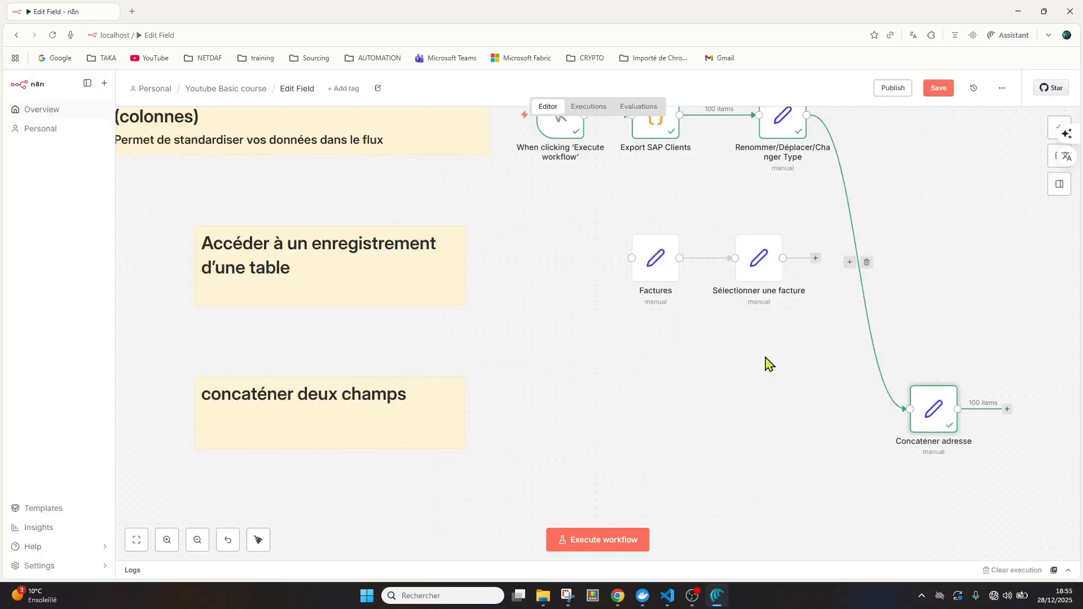